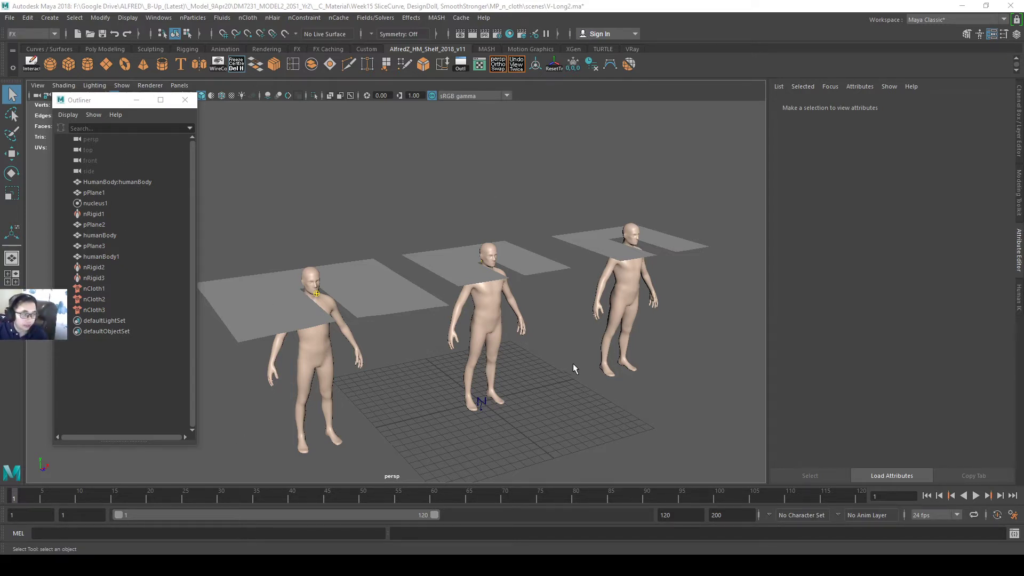
Delete all the existing nRigid and nCloth nodes from the scene.
mouse_move(573, 364)
alt+mouse_down()
mouse_move(542, 358)
mouse_move(561, 353)
alt+mouse_up()
alt+drag(521, 245, 509, 266)
alt+drag(352, 272, 320, 354)
alt+right_drag(320, 354, 361, 317)
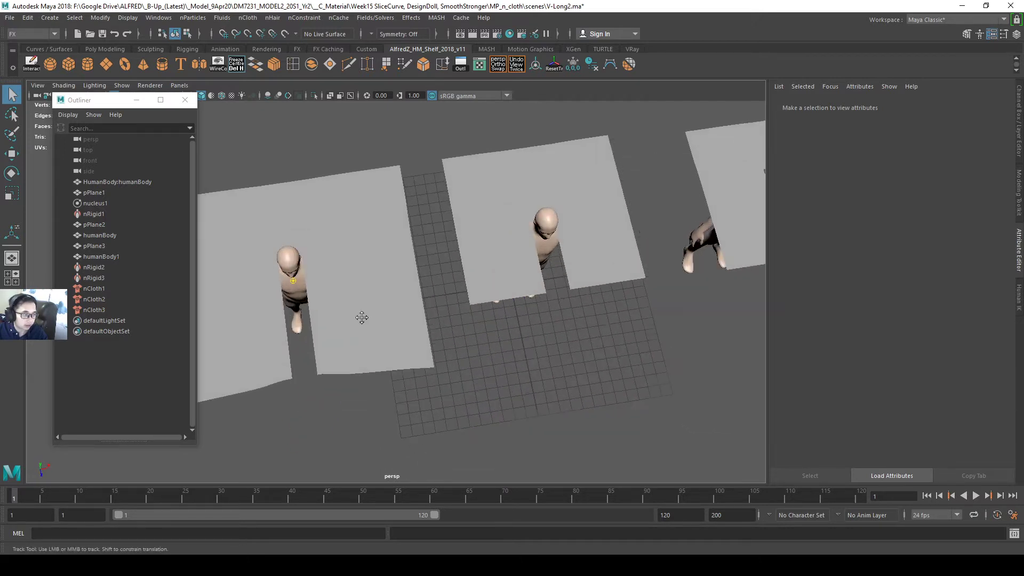
alt+drag(362, 317, 442, 326)
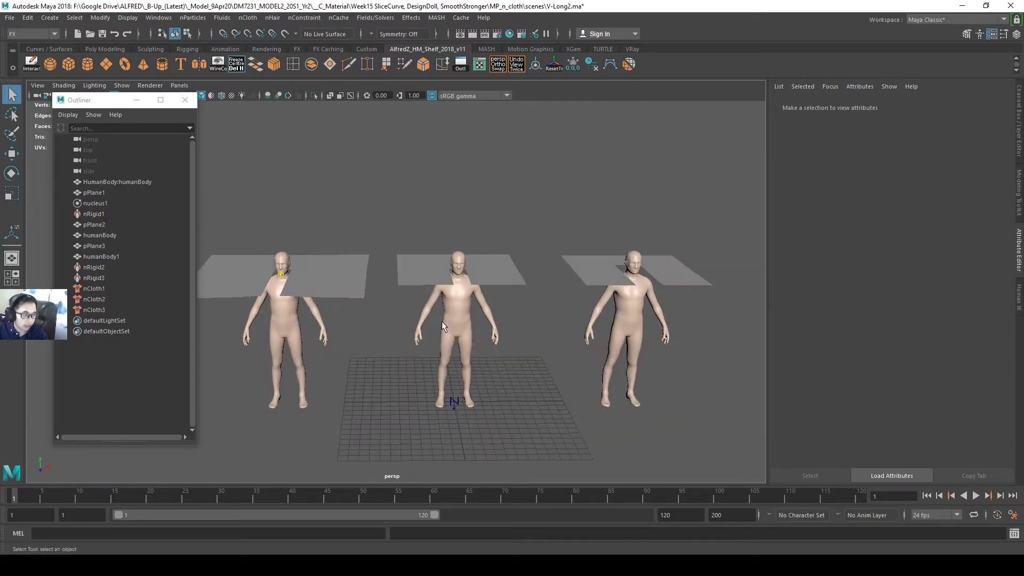
click(98, 266)
shift+click(101, 309)
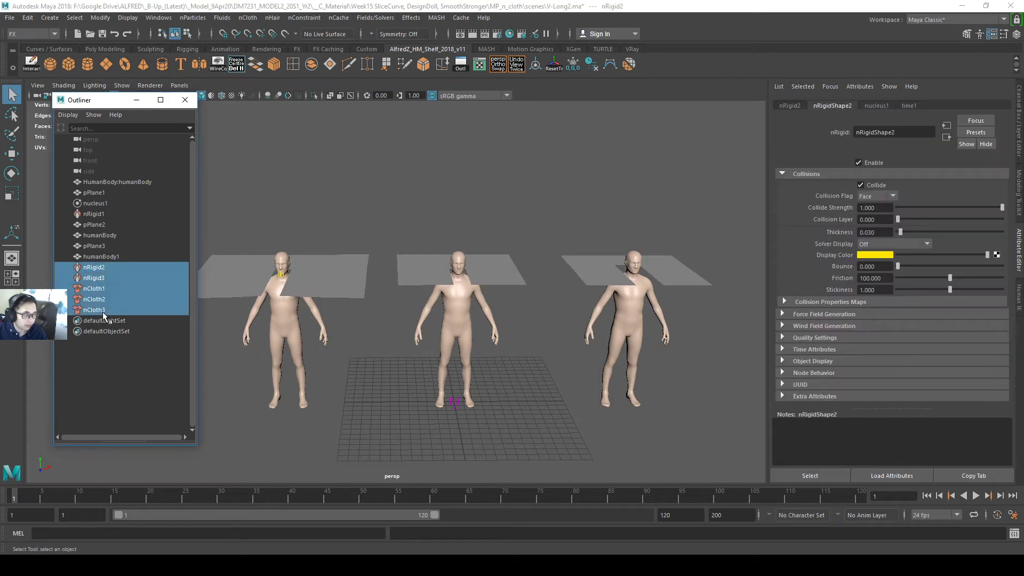
ctrl+click(112, 214)
key(Delete)
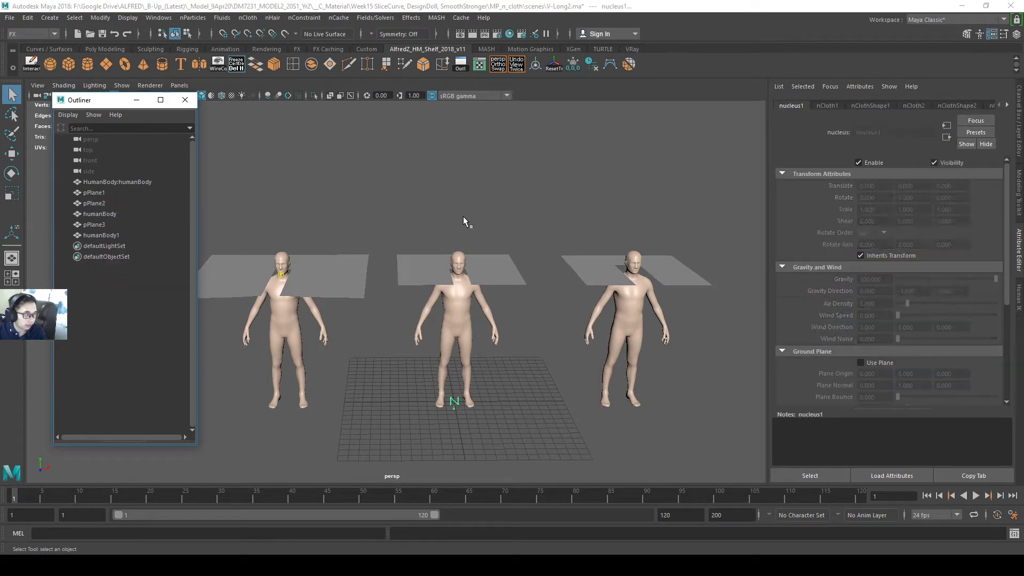
Create a new polygon plane at the origin, under the middle figure.
alt+drag(463, 216, 484, 311)
click(485, 311)
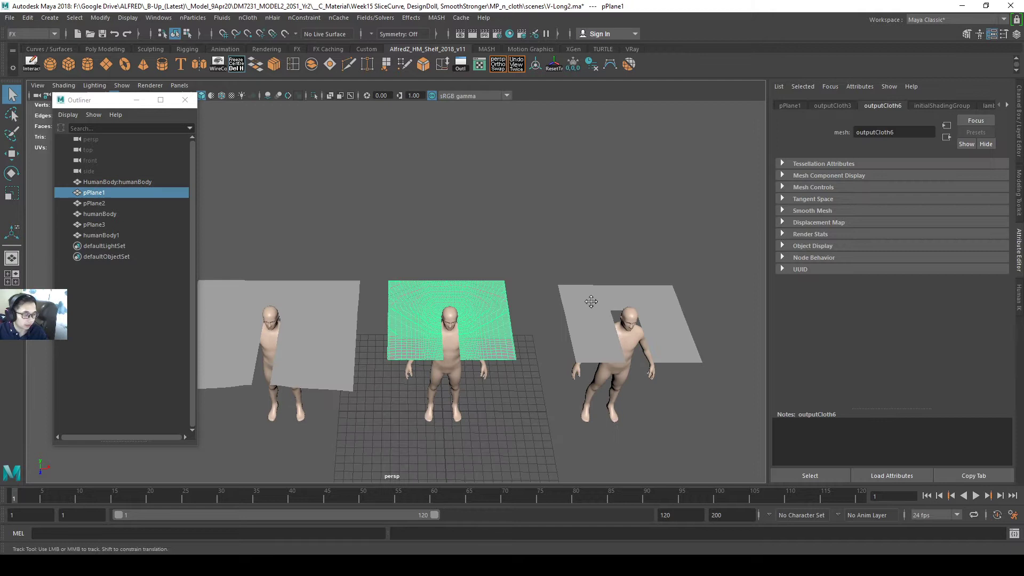
alt+drag(590, 297, 622, 274)
alt+drag(537, 315, 527, 363)
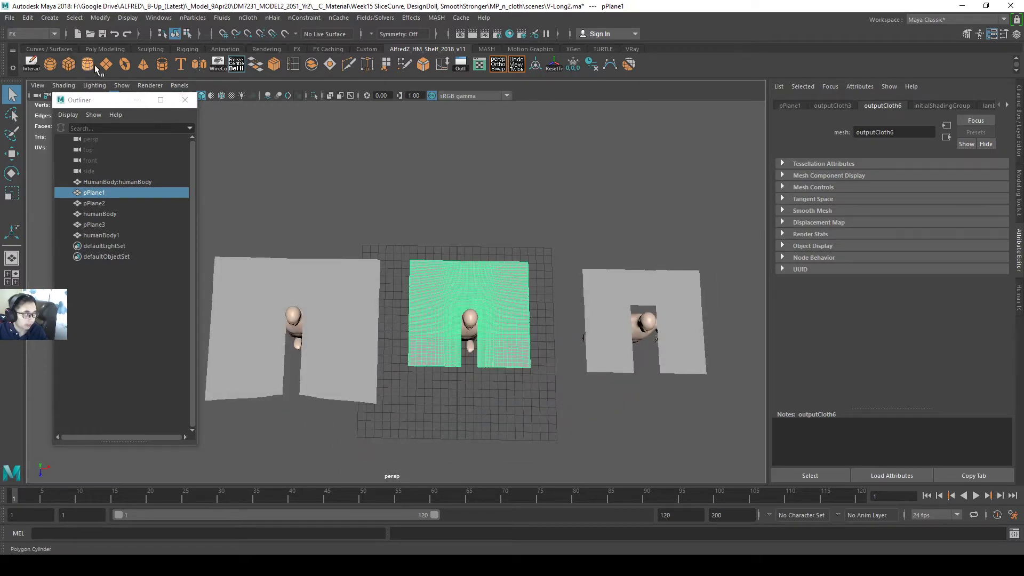
key(g)
key(r)
key(5)
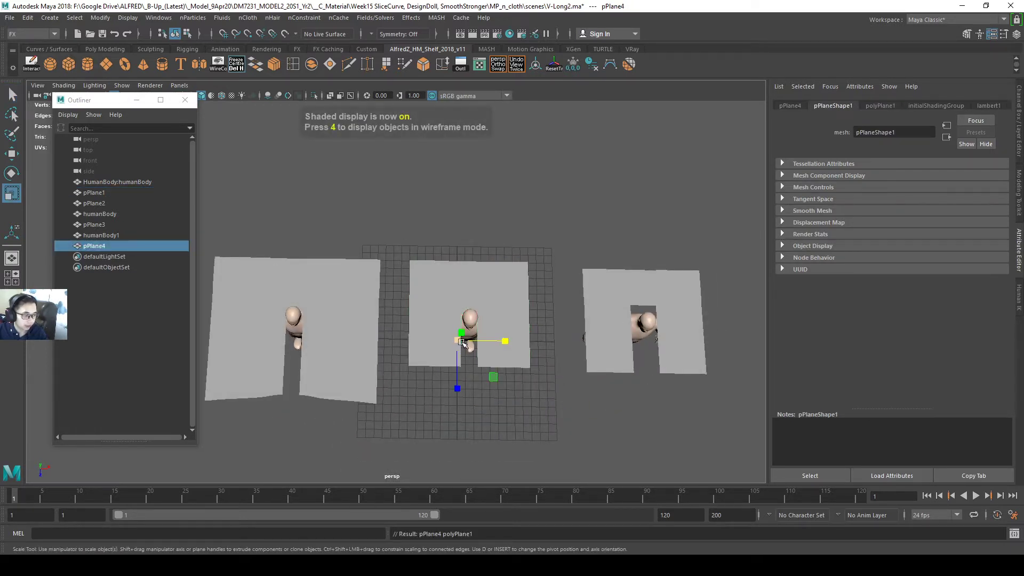
Scale the new plane uniformly in a wireframe top view until its width matches the middle figure's old cloth.
click(501, 66)
alt+right_drag(528, 181, 487, 251)
key(4)
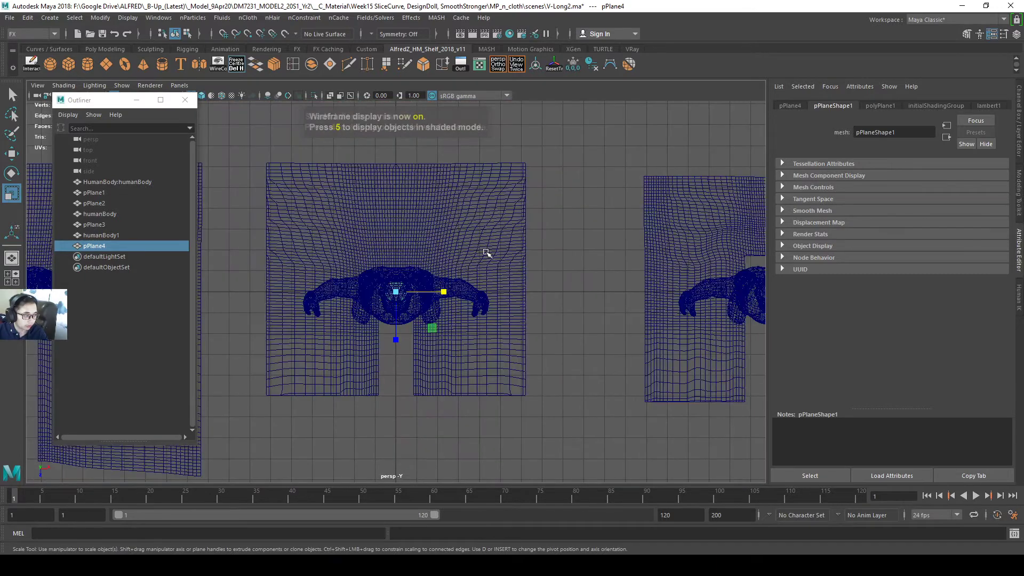
alt+middle_drag(408, 291, 415, 295)
drag(416, 296, 571, 299)
key(w)
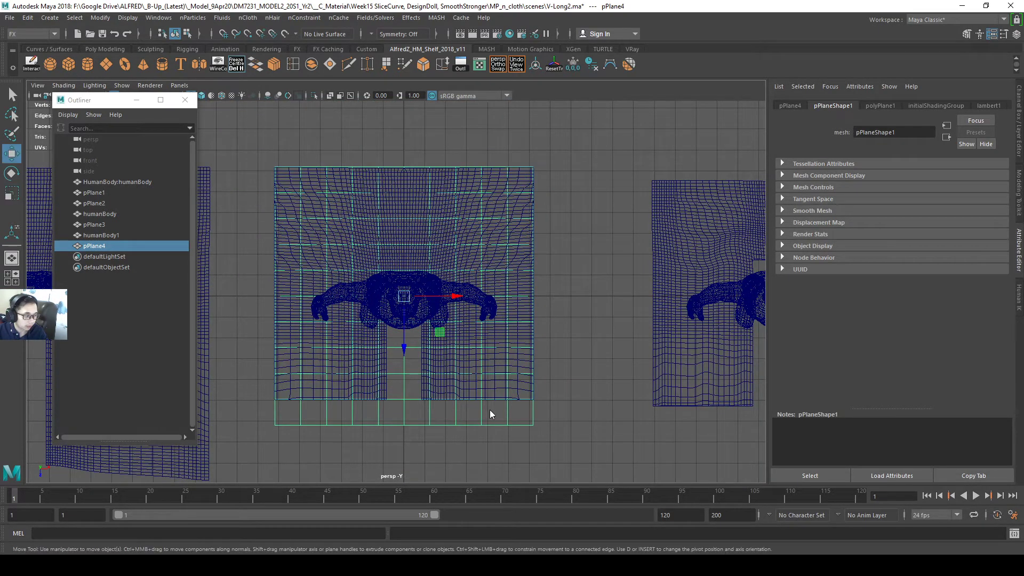
Delete the new plane's front row of faces and its central faces up to the neck to form an open slot.
right_drag(489, 224, 484, 283)
drag(549, 414, 252, 440)
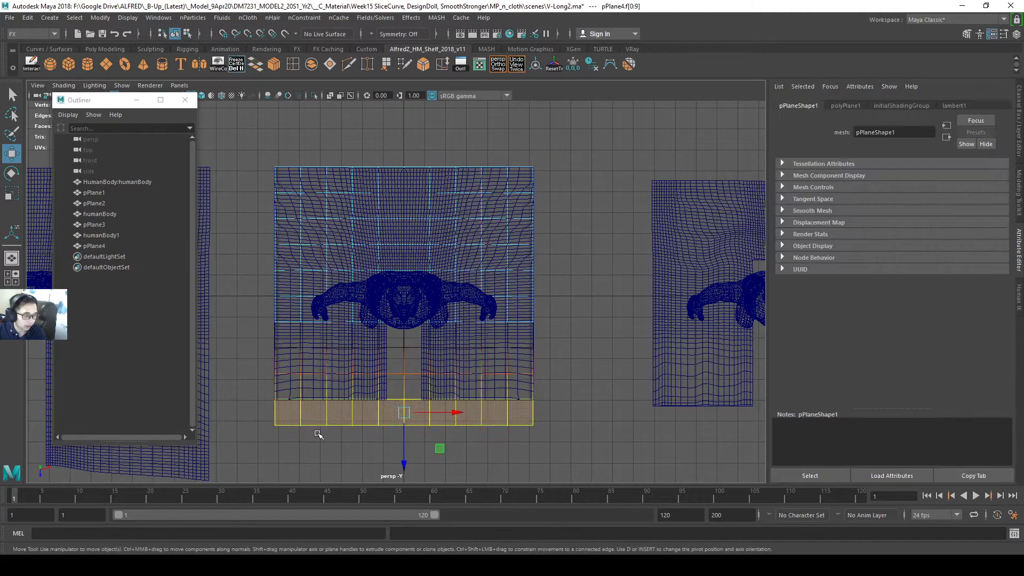
key(Delete)
drag(414, 433, 391, 282)
key(Delete)
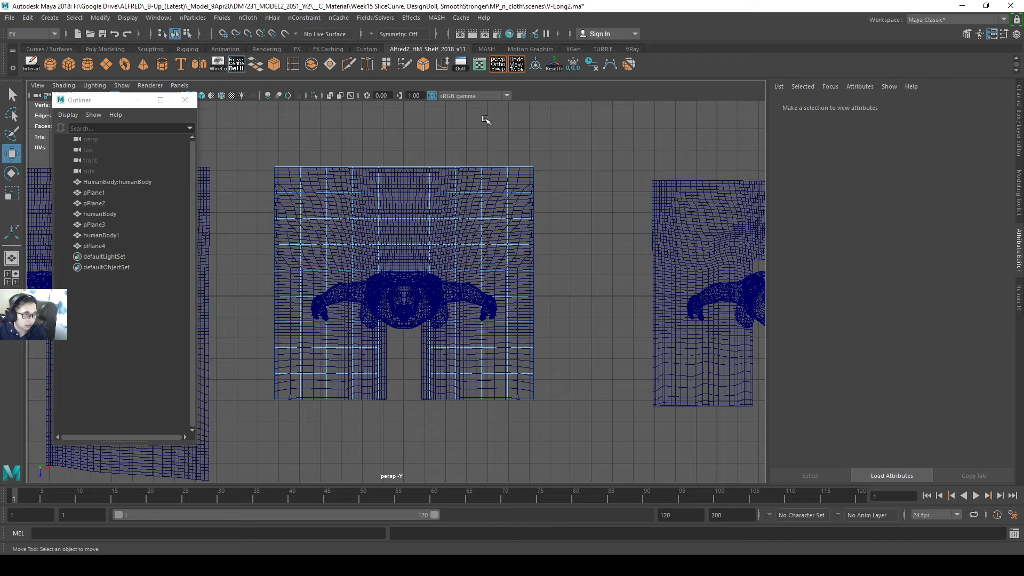
click(140, 182)
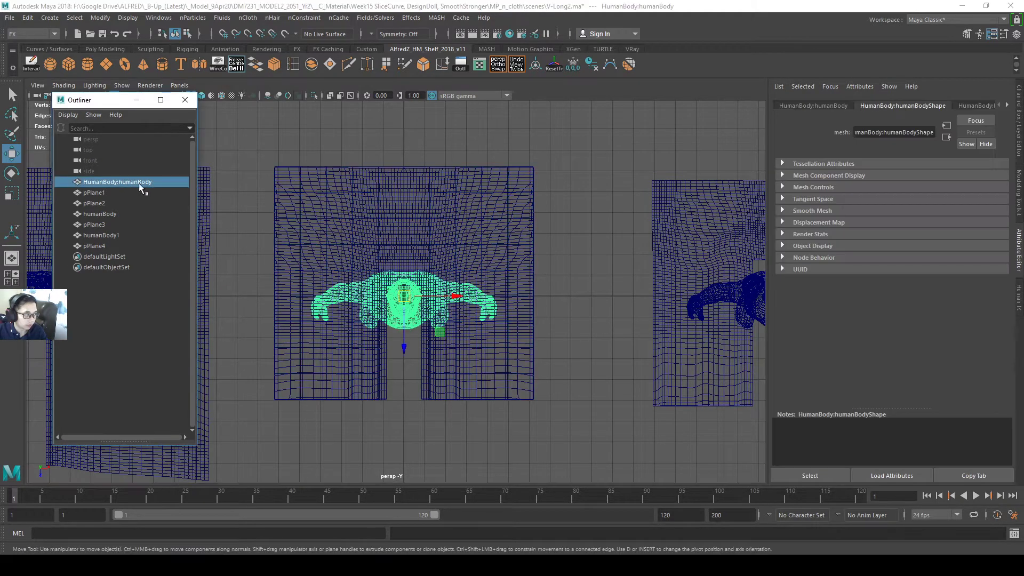
key(5)
mouse_move(495, 140)
alt+mouse_down()
mouse_move(514, 394)
mouse_move(477, 373)
mouse_move(486, 354)
mouse_move(496, 376)
mouse_move(558, 374)
alt+mouse_up()
Scale the vertices along the new plane's central slot inward to narrow the neck opening to the old cloth's slot width.
click(510, 423)
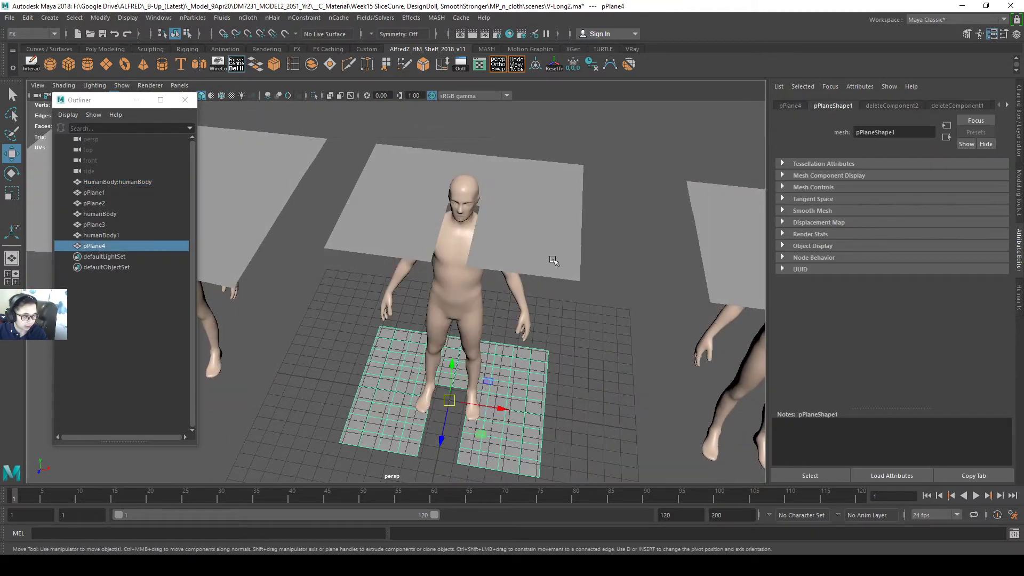
alt+drag(512, 337, 513, 362)
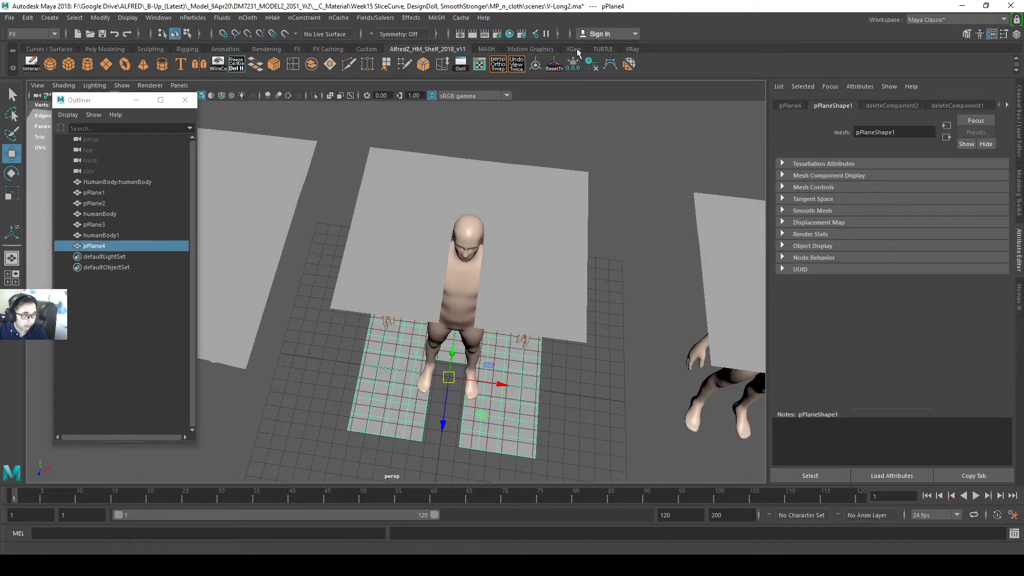
alt+drag(547, 208, 560, 247)
click(497, 64)
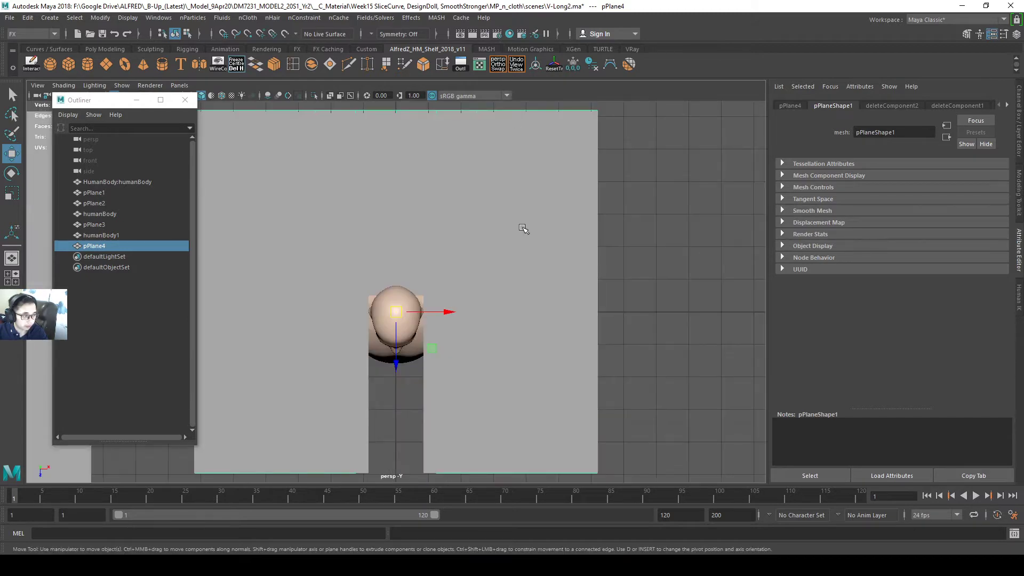
key(4)
alt+middle_drag(477, 277, 506, 238)
right_drag(502, 225, 452, 226)
key(ctrl+z)
click(481, 475)
key(ctrl+z)
drag(500, 459, 362, 223)
key(r)
drag(476, 333, 435, 344)
key(w)
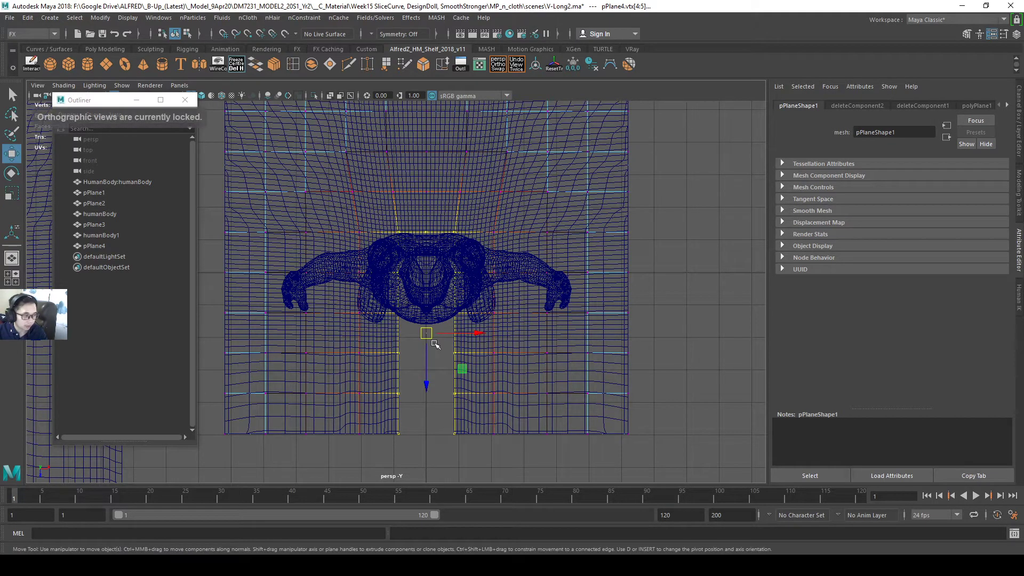
Delete the old cloth plane around the middle figure's neck.
click(494, 69)
alt+drag(582, 216, 437, 259)
right_drag(465, 221, 486, 207)
click(487, 207)
key(Delete)
Raise the new plane to the middle figure's neck height, clear its construction history and freeze its transformations.
click(476, 344)
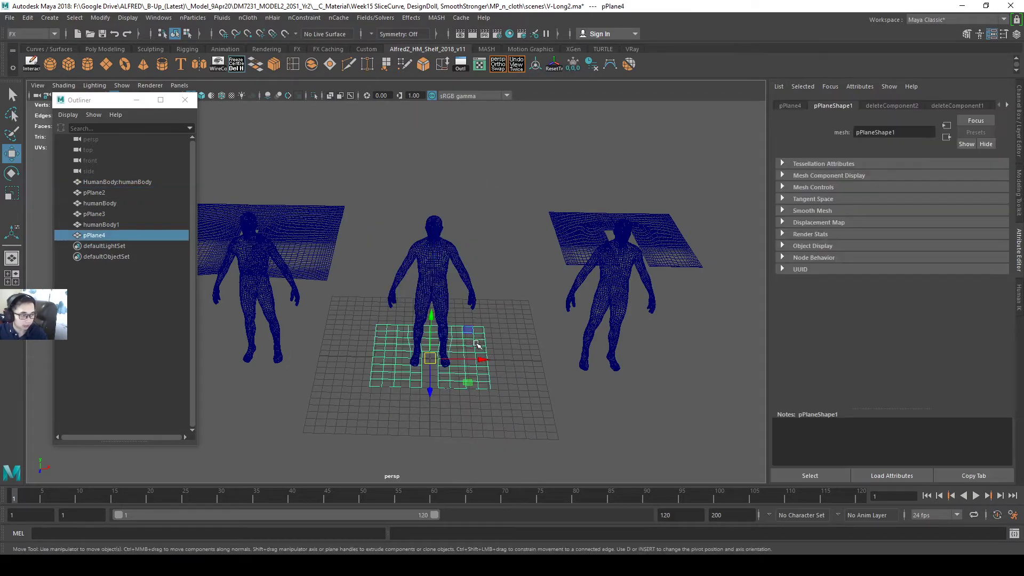
drag(433, 315, 444, 177)
mouse_move(488, 231)
alt+mouse_down()
mouse_move(430, 232)
mouse_move(491, 338)
alt+mouse_up()
alt+right_drag(491, 338, 582, 341)
alt+middle_drag(507, 315, 482, 217)
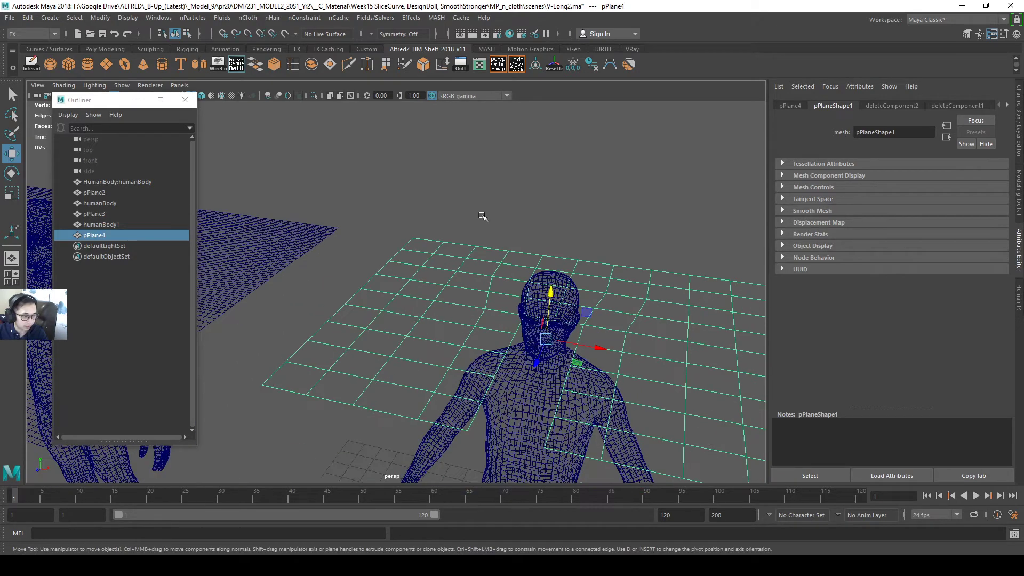
scroll(521, 259, down, 3)
key(5)
alt+drag(528, 270, 384, 238)
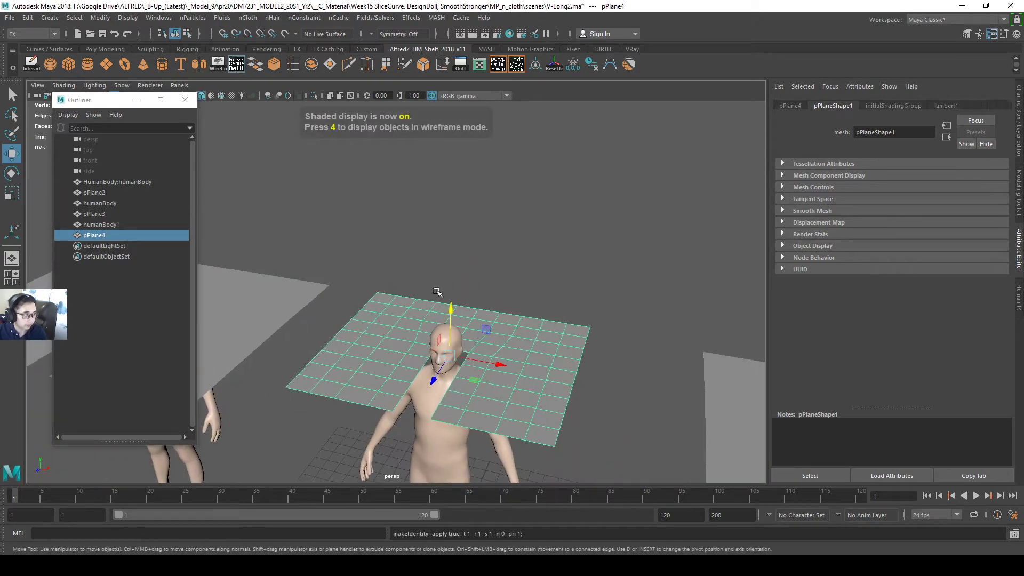
alt+drag(434, 293, 440, 228)
alt+drag(249, 128, 279, 167)
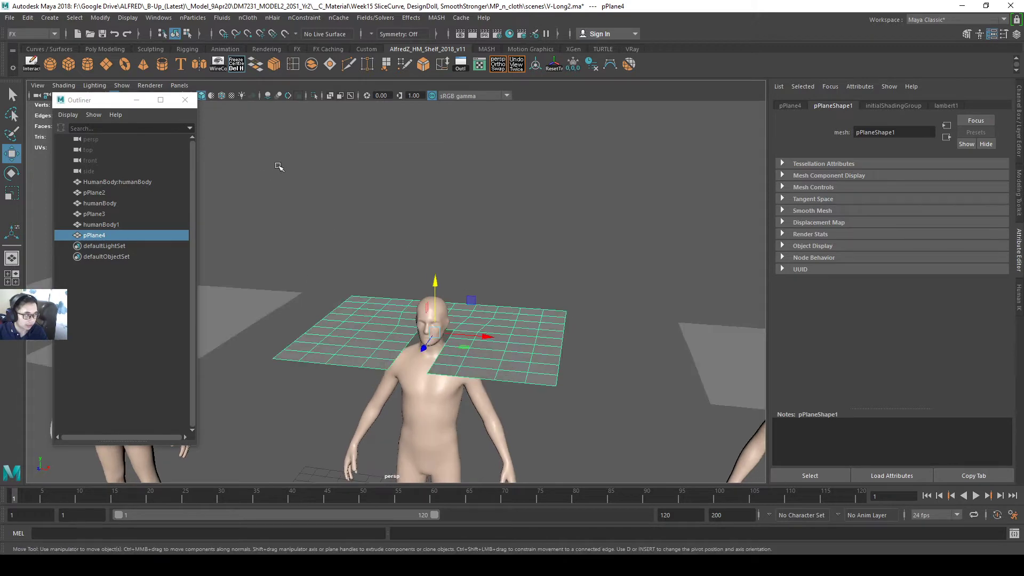
alt+drag(424, 279, 427, 298)
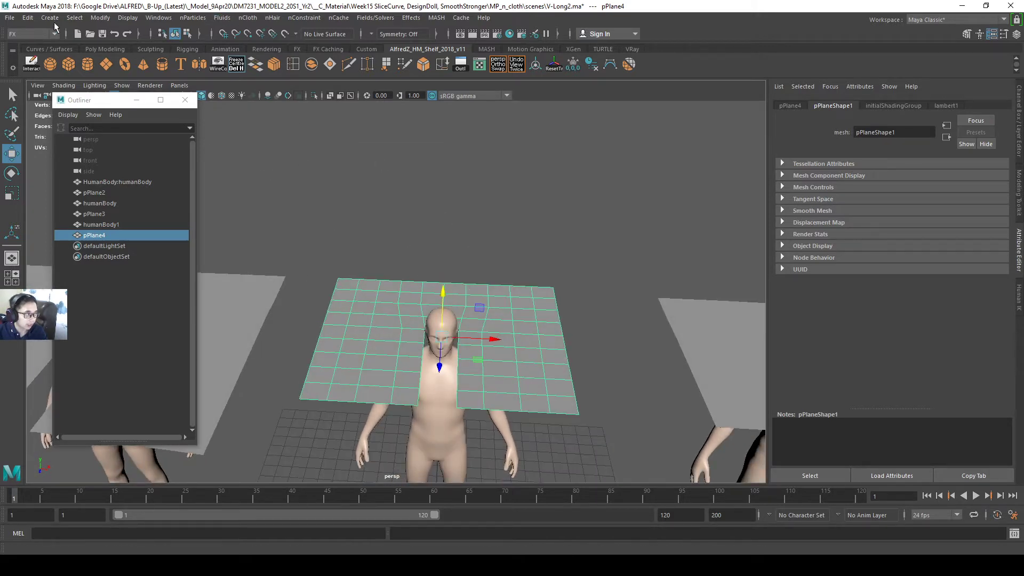
Add divisions to the new plane with 3 subdivision levels.
click(29, 34)
click(21, 45)
click(253, 18)
mouse_move(216, 17)
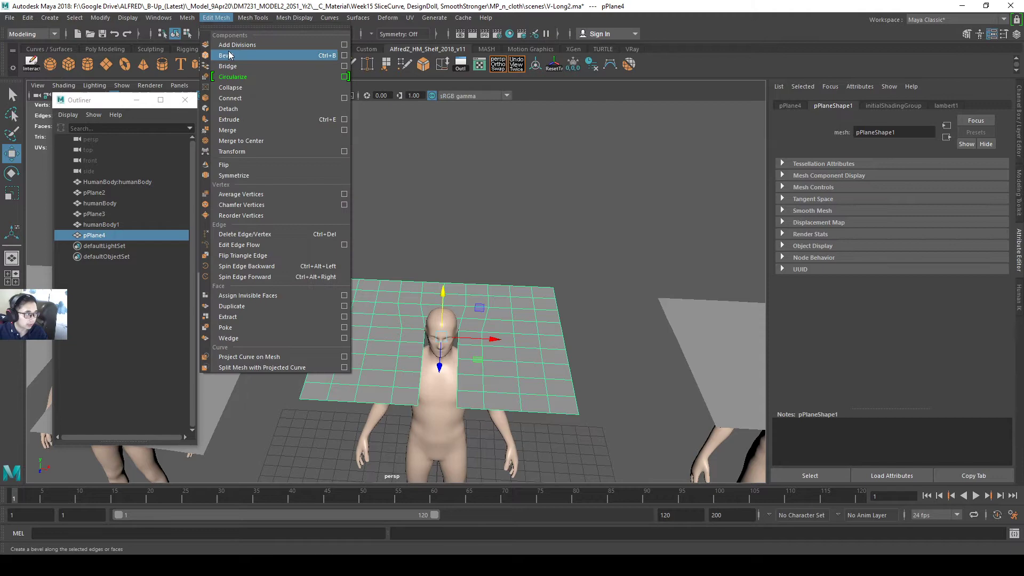
click(262, 52)
Select the cloth planes of all three figures and convert them to nCloth.
click(692, 333)
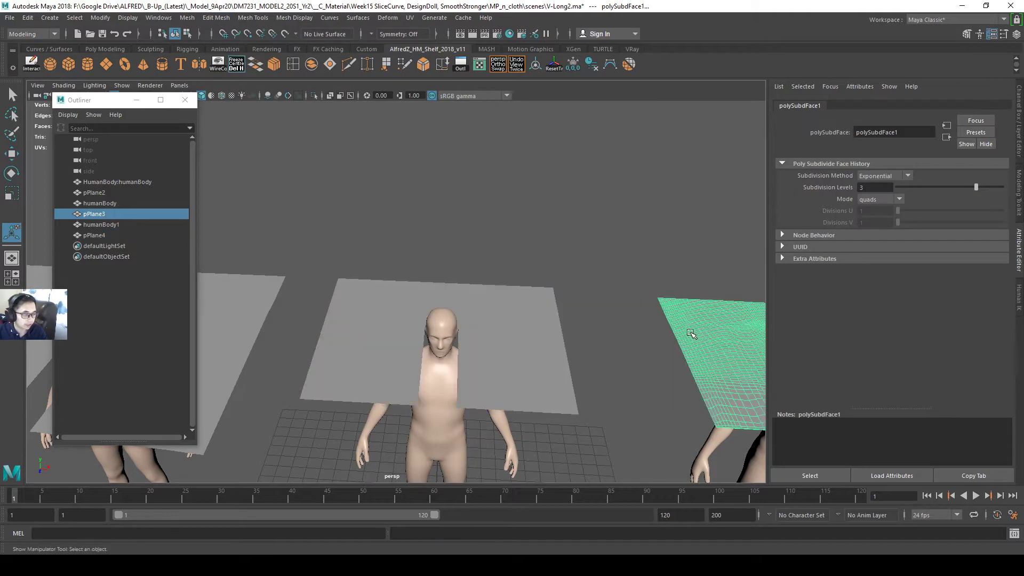
shift+click(448, 334)
click(486, 318)
scroll(611, 330, down, 3)
shift+click(611, 330)
alt+middle_drag(345, 297, 468, 274)
shift+click(439, 290)
scroll(489, 283, down, 2)
alt+drag(489, 284, 482, 256)
click(581, 241)
click(613, 270)
shift+click(477, 299)
shift+click(320, 296)
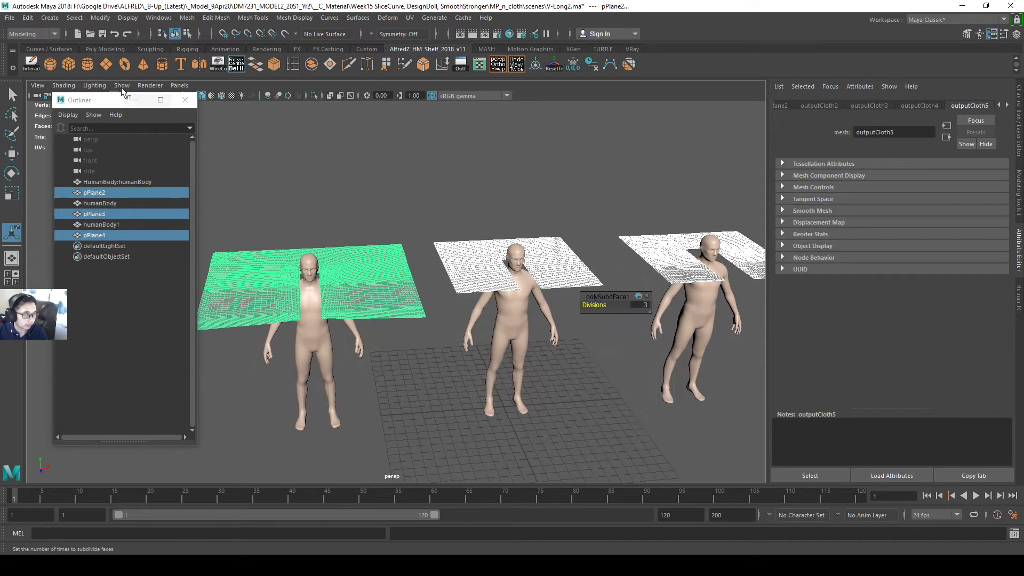
click(32, 34)
click(24, 77)
click(247, 18)
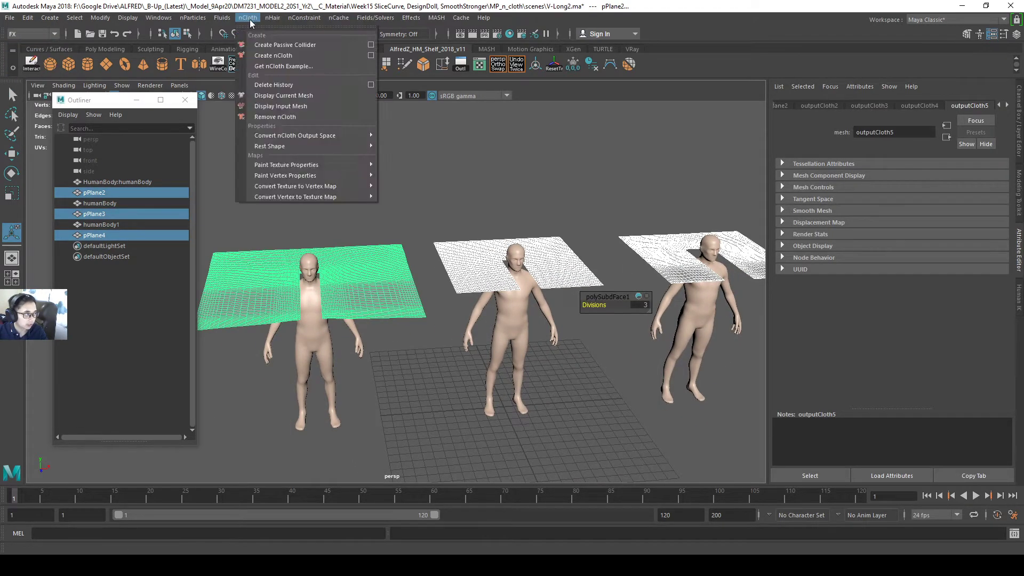
click(308, 56)
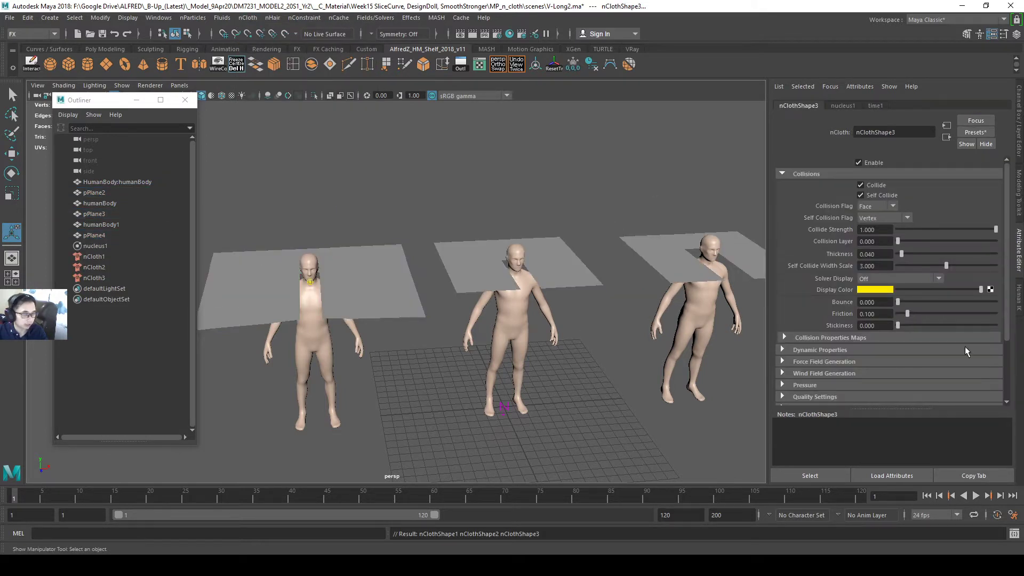
Set nClothShape3's Friction to 150 and Stickiness to 1.
text(1)
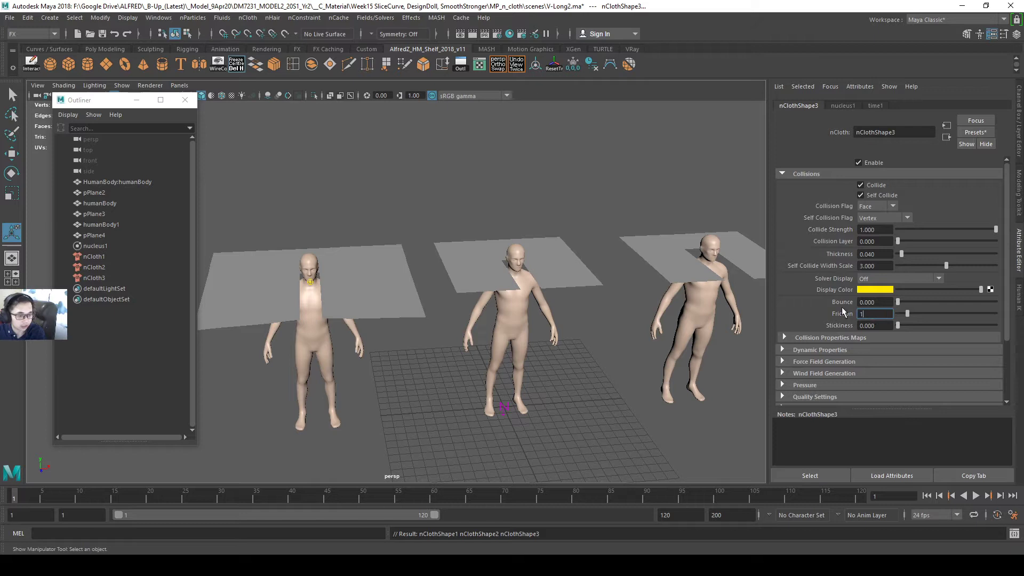
text(50)
key(Return)
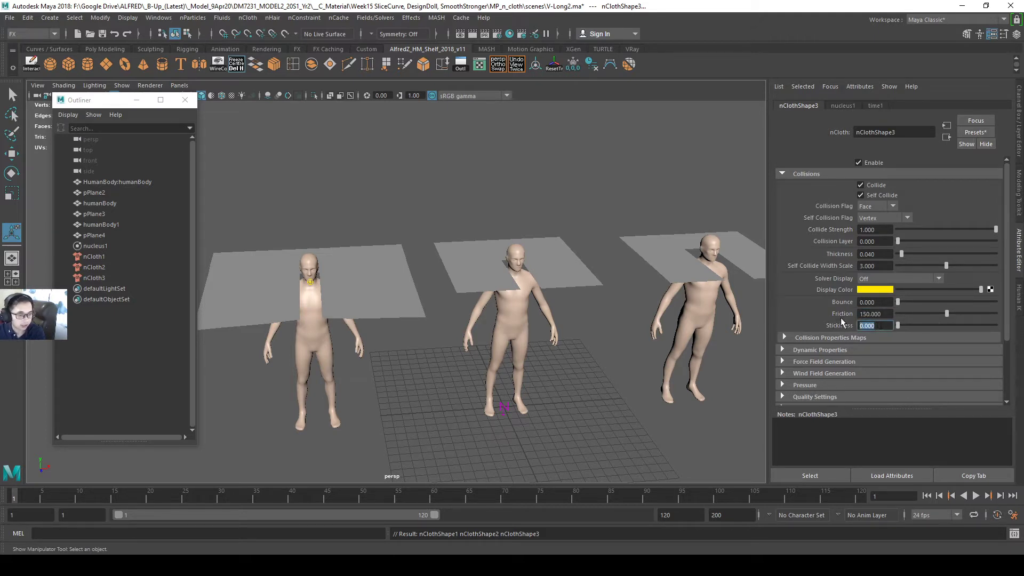
text(1)
key(Return)
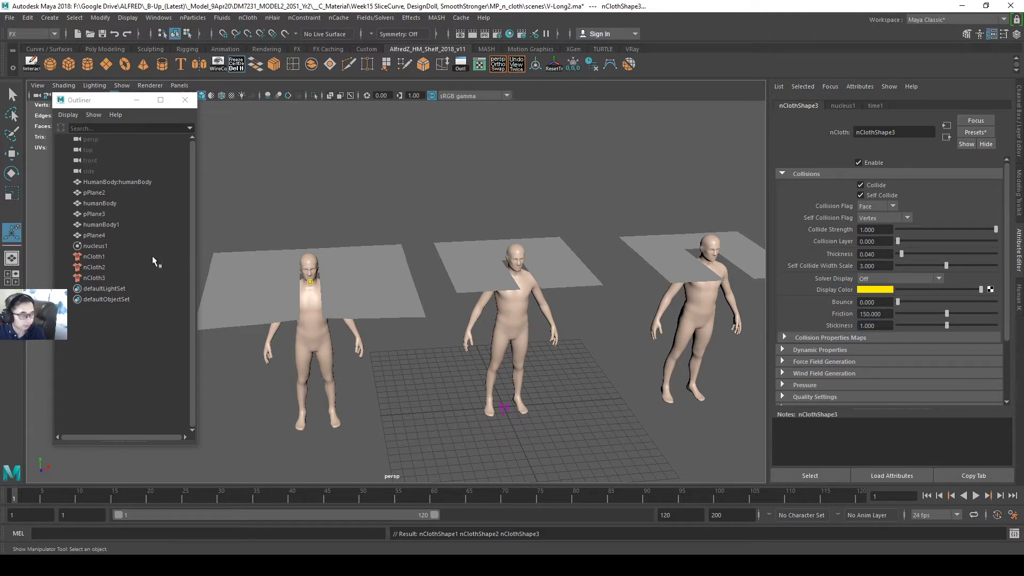
Replace nClothShape3's settings with the silk preset.
click(975, 131)
mouse_move(952, 301)
click(905, 304)
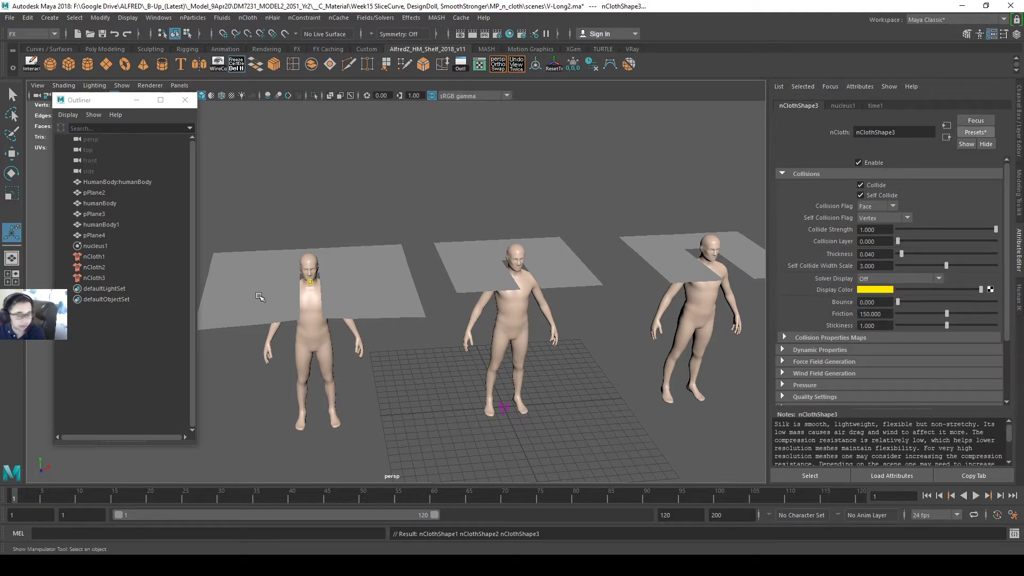
Replace nCloth1's settings with the silk preset and set its Friction to 150.
click(101, 256)
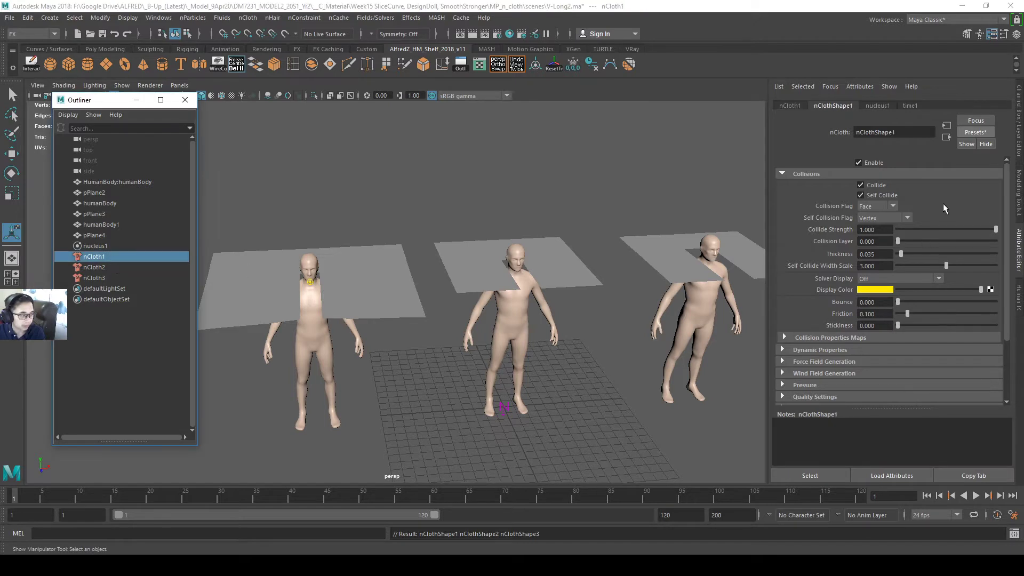
click(975, 132)
mouse_move(995, 313)
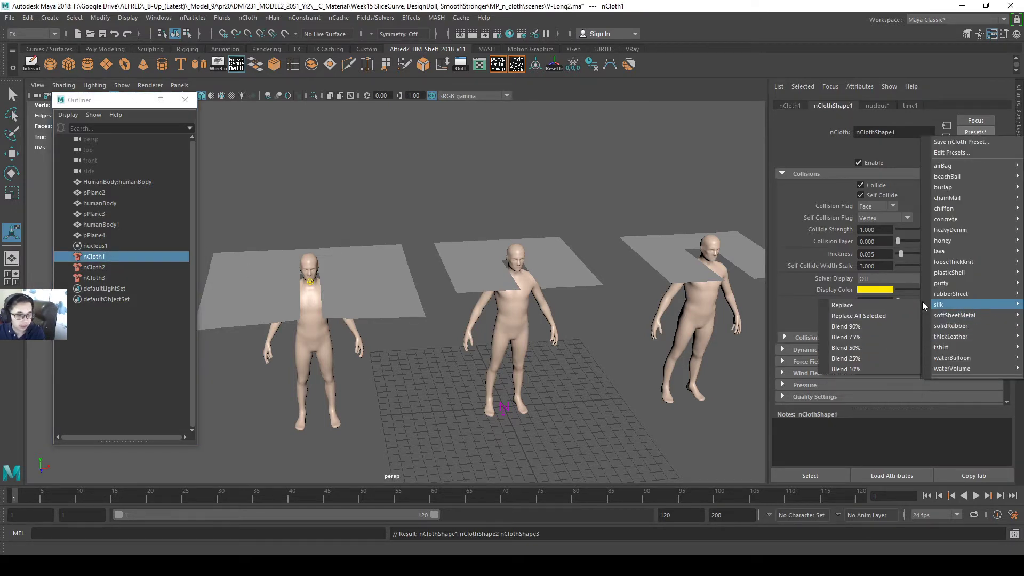
click(903, 307)
click(874, 314)
text(150)
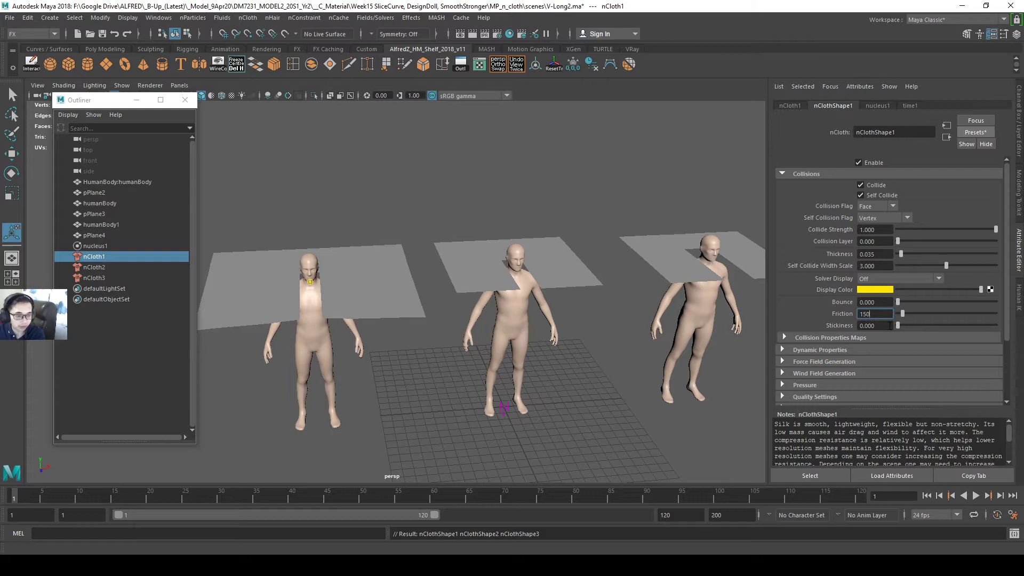
click(888, 325)
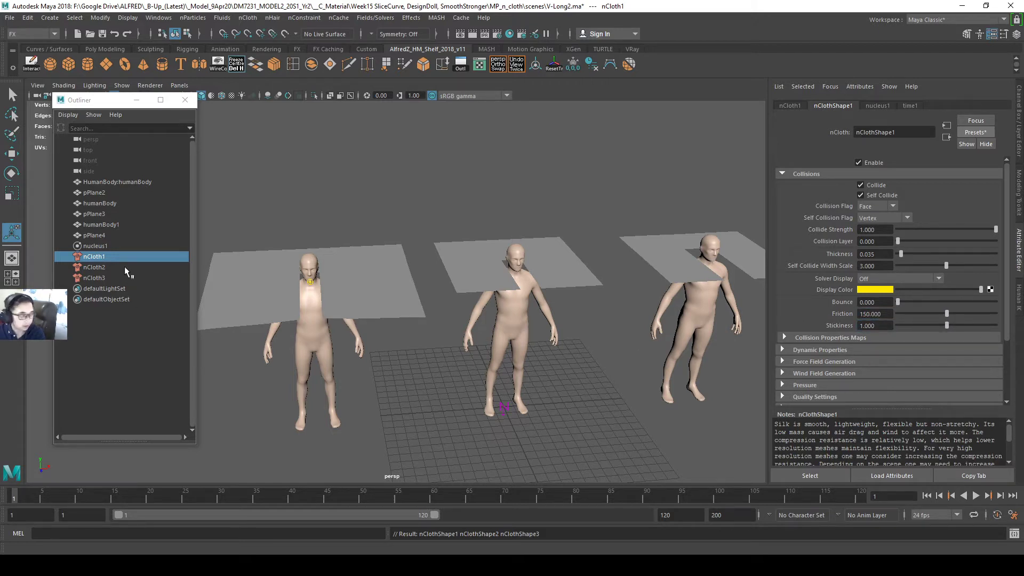
Replace nCloth2's settings with the silk preset and set its Friction to 150 and Stickiness to 1.
click(136, 267)
click(980, 134)
mouse_move(967, 298)
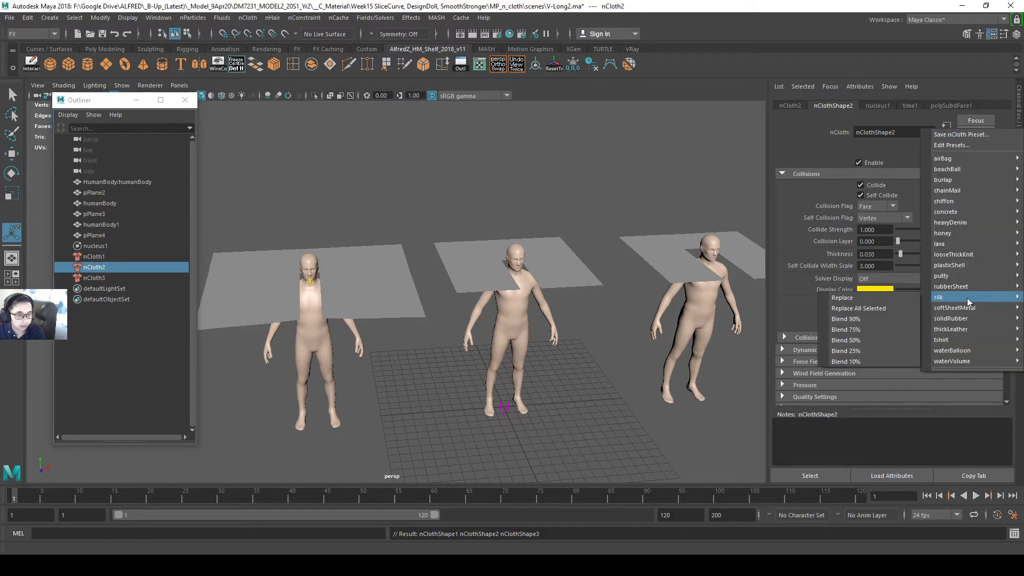
click(891, 300)
text(150)
drag(885, 312, 750, 304)
text(1)
key(Return)
Review the collision settings of the three nCloth nodes and play the simulation for about 30 frames.
click(96, 280)
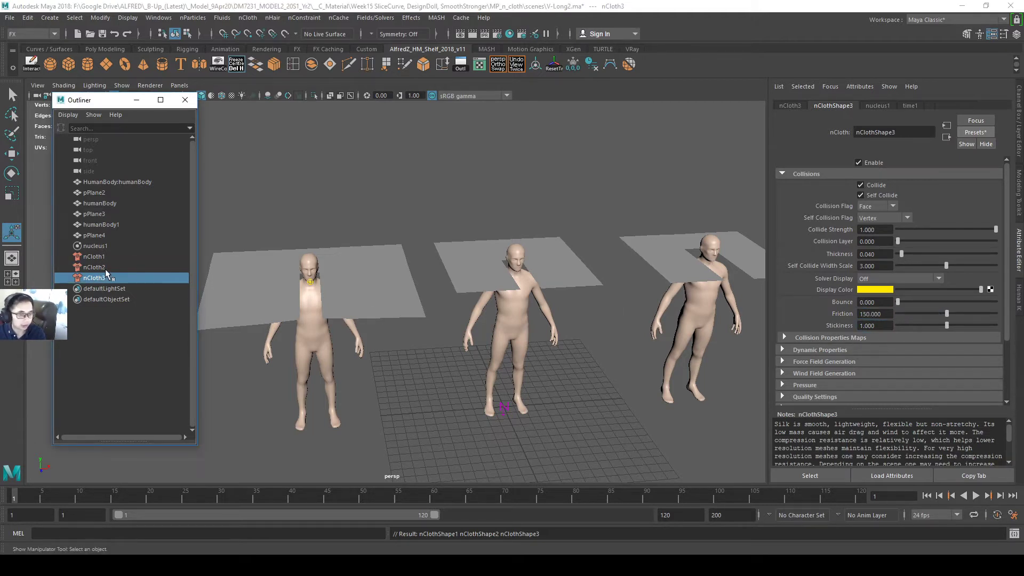
click(115, 267)
click(114, 276)
shift+click(121, 256)
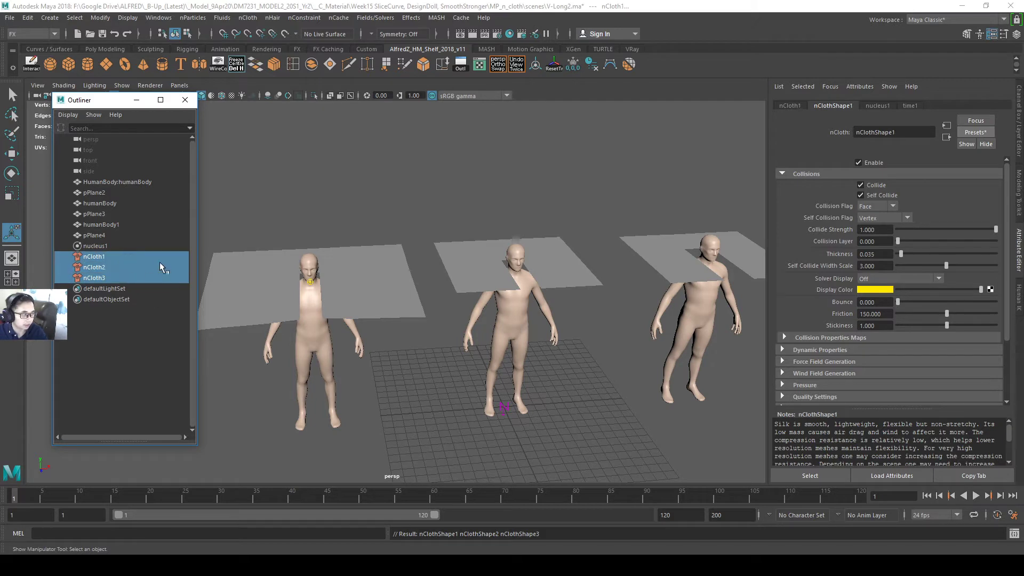
click(400, 173)
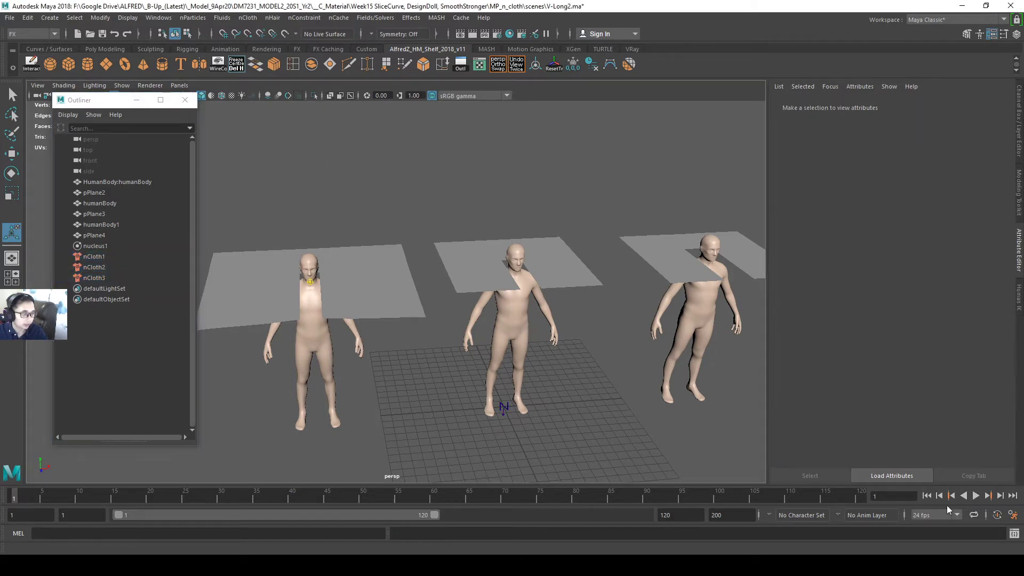
click(975, 496)
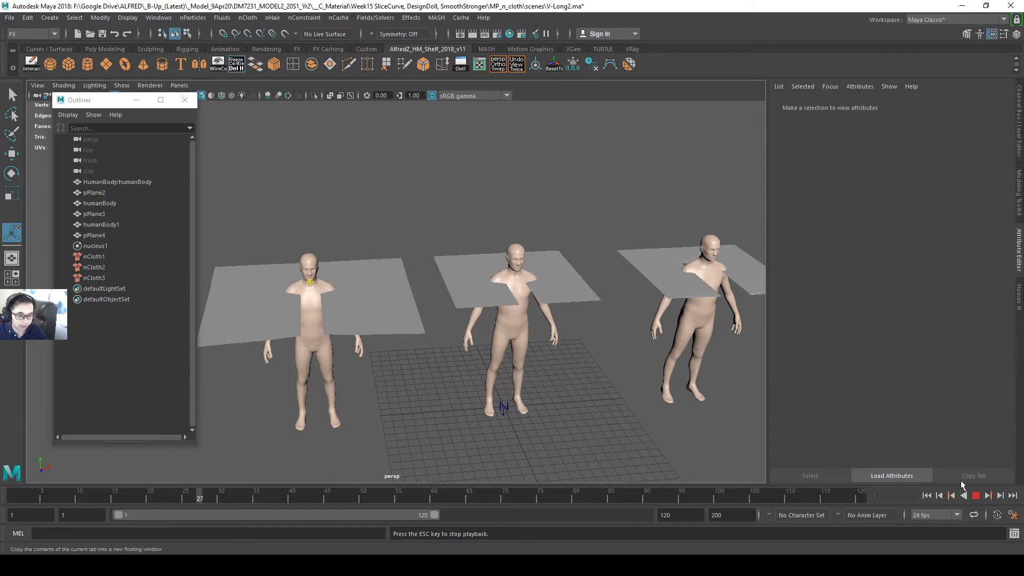
click(978, 495)
Select all three human body meshes and make them passive colliders.
click(696, 344)
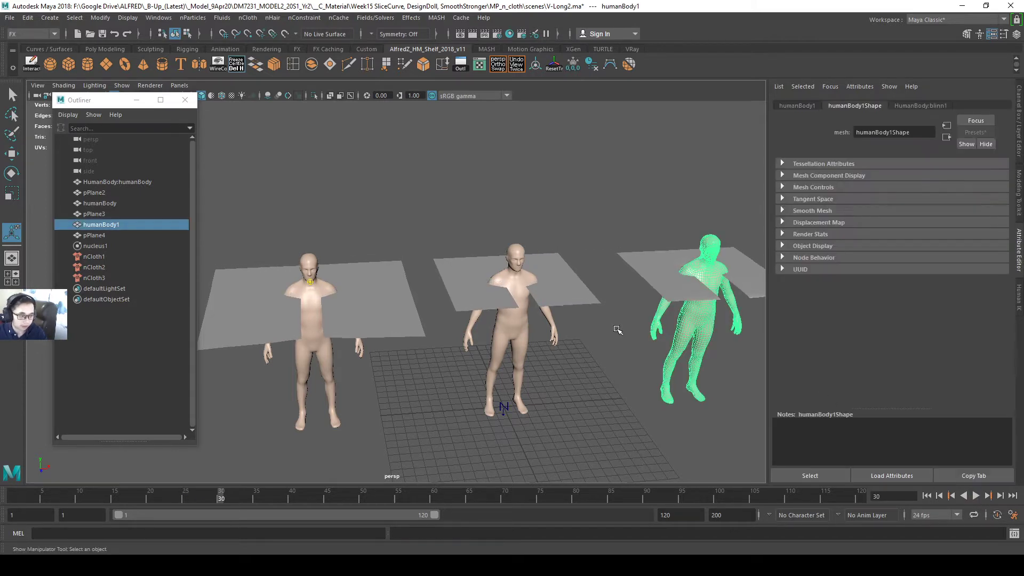
shift+click(515, 325)
shift+click(298, 346)
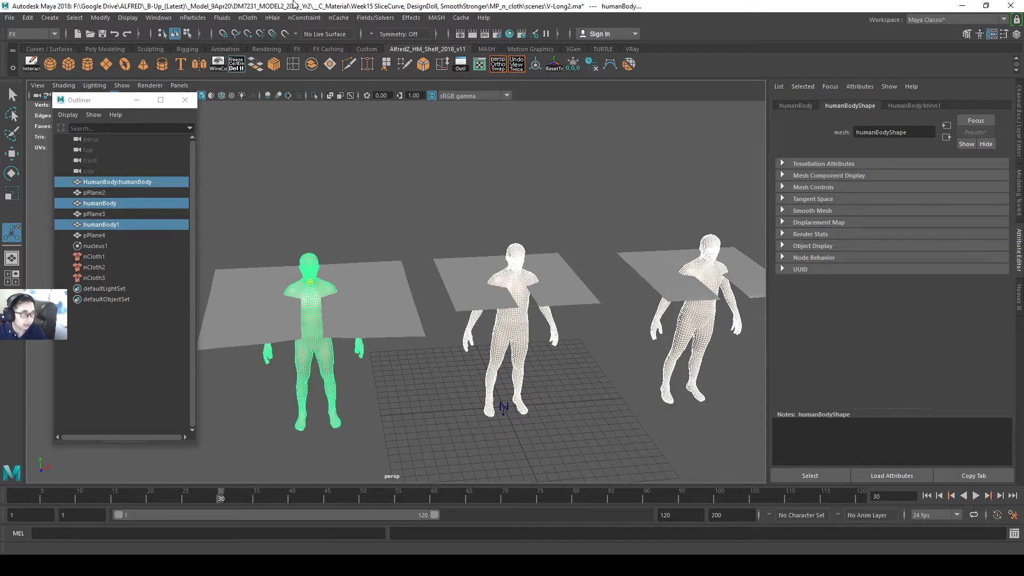
click(253, 18)
click(284, 43)
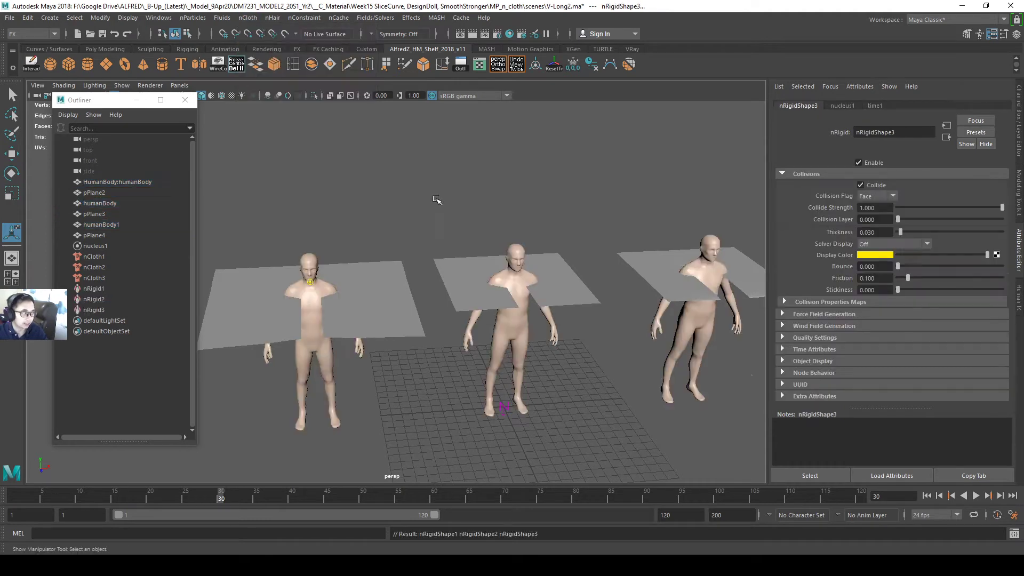
Set nRigid1's Friction to 100 and Stickiness to 1.
click(101, 288)
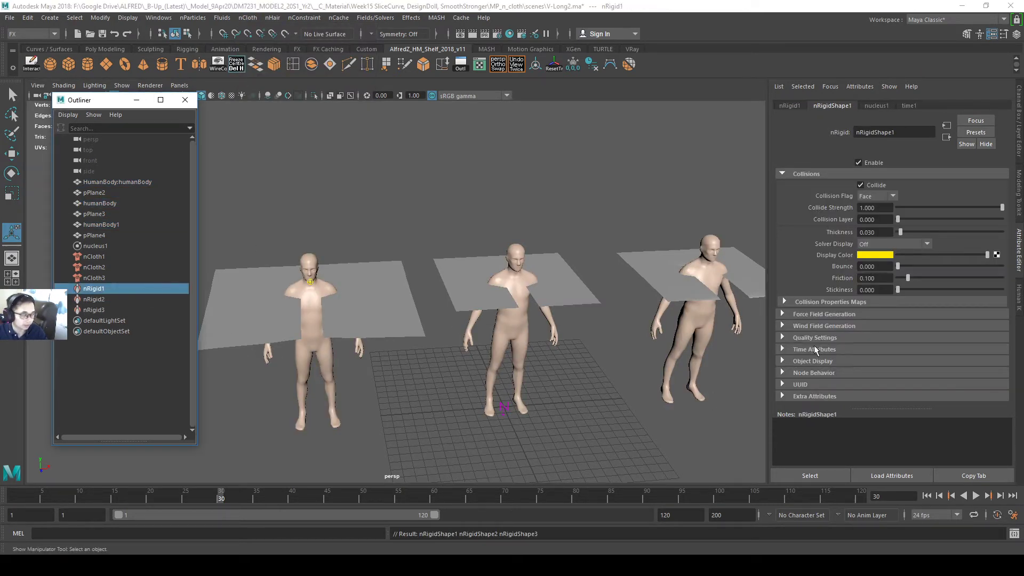
click(880, 277)
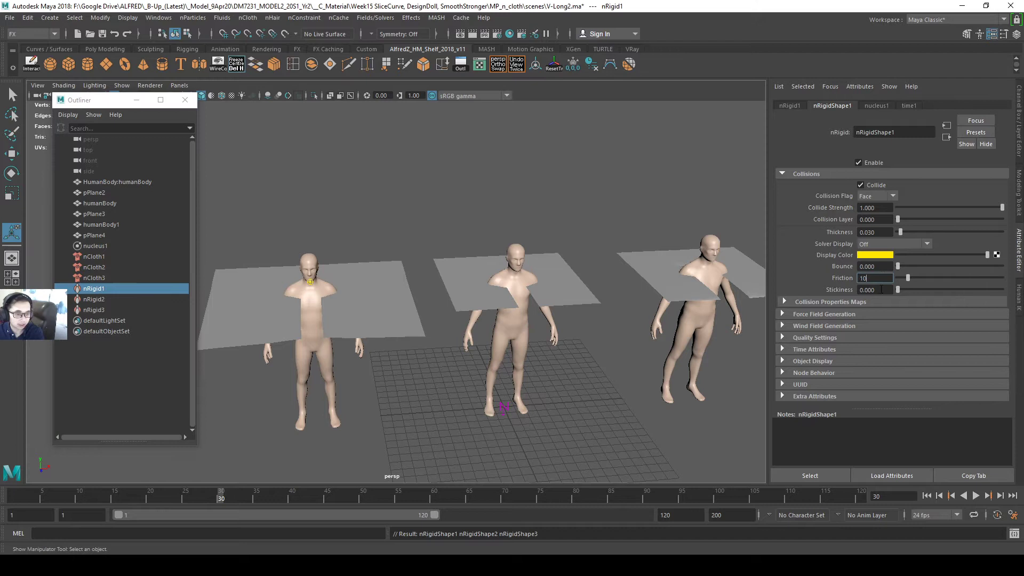
click(883, 289)
text(1)
key(Return)
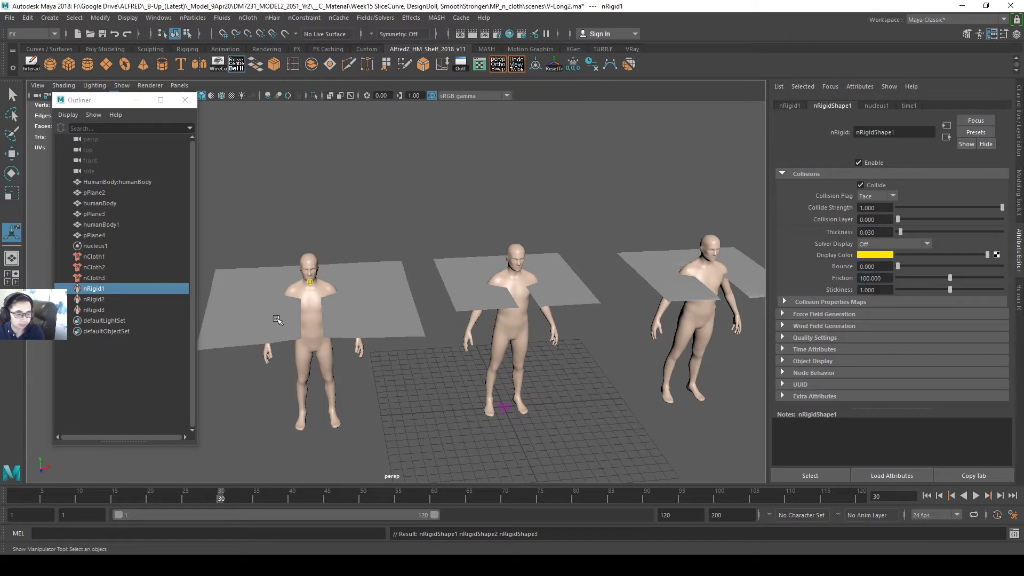
Set nRigid2's Friction to 100 and Stickiness to 1.
click(119, 300)
click(874, 278)
text(1)
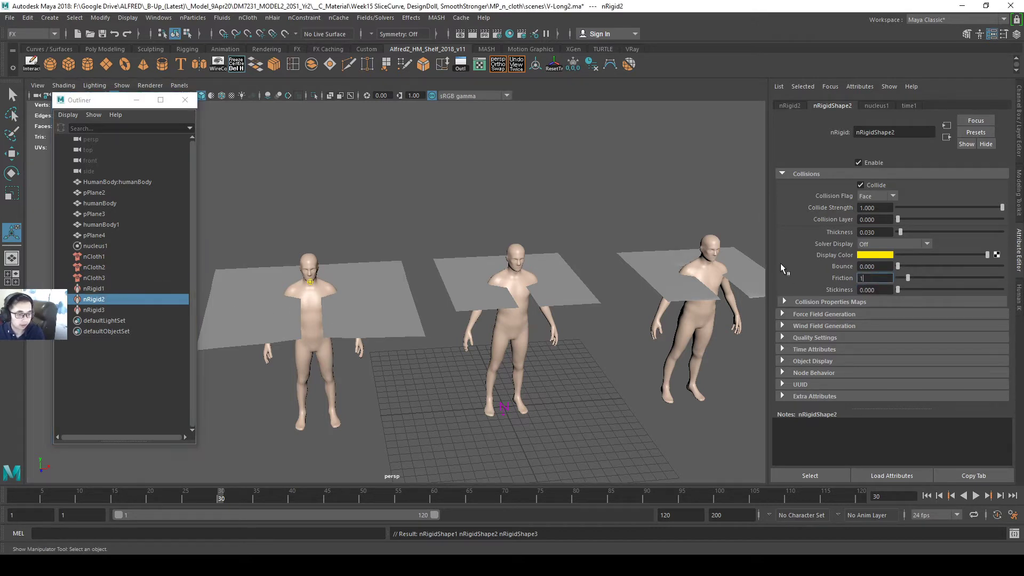
text(00)
key(Return)
Set nRigid3's Friction to 100 and Stickiness to 1.
click(124, 309)
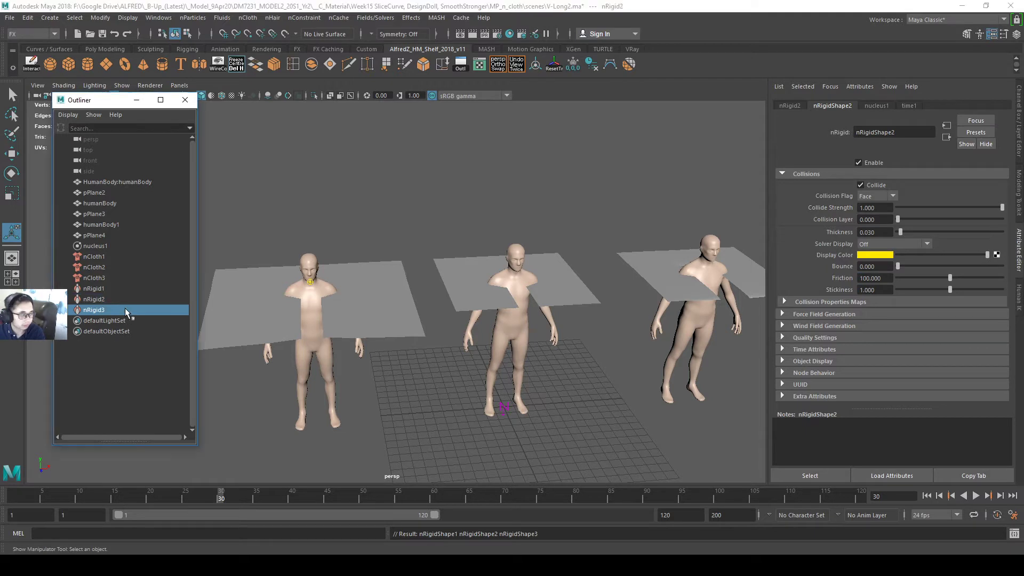
click(875, 277)
text(100)
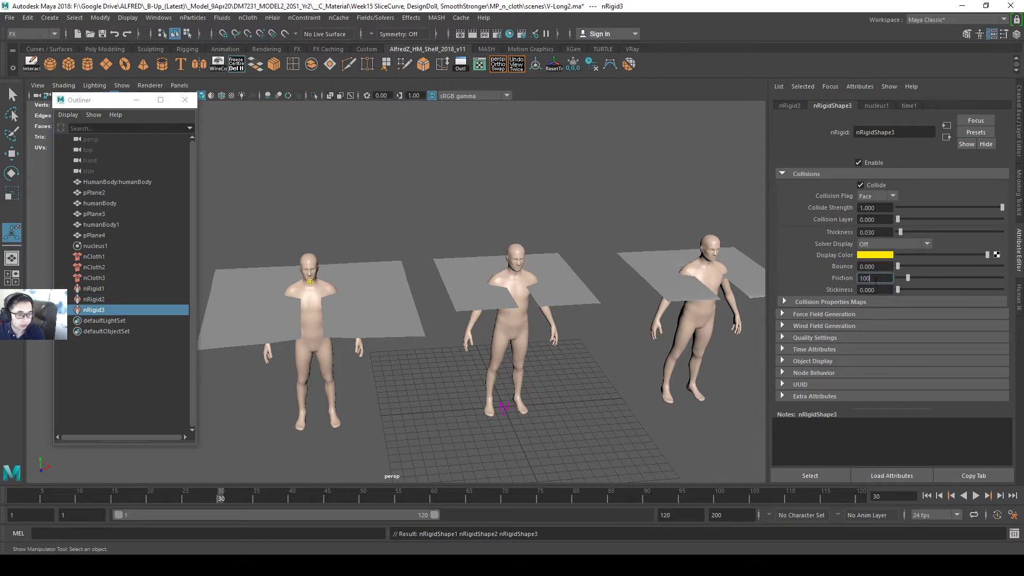
click(879, 288)
text(1)
key(Return)
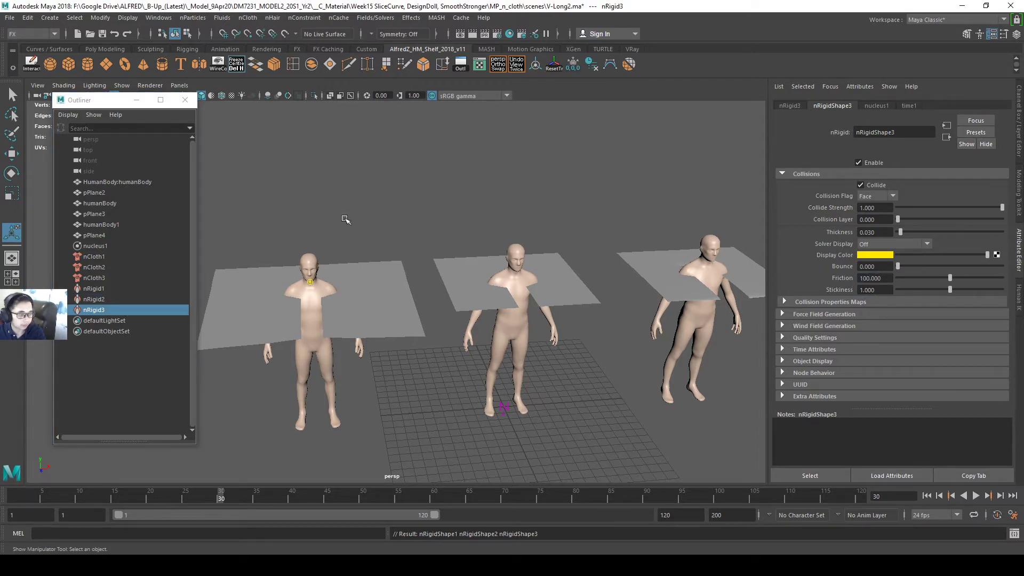
Set the Gravity of nucleus1 to 150.
click(106, 246)
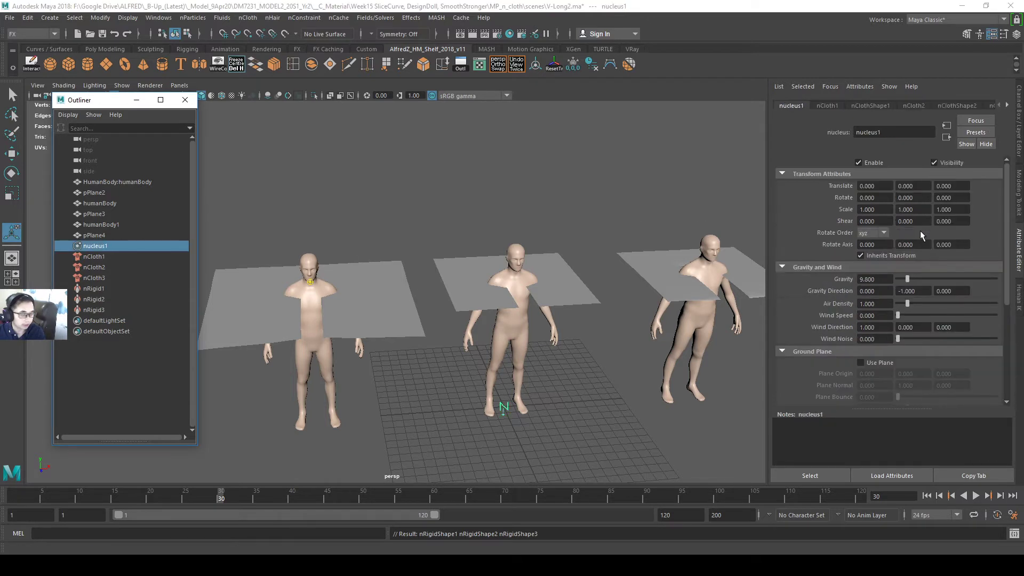
double_click(885, 279)
text(150)
key(Return)
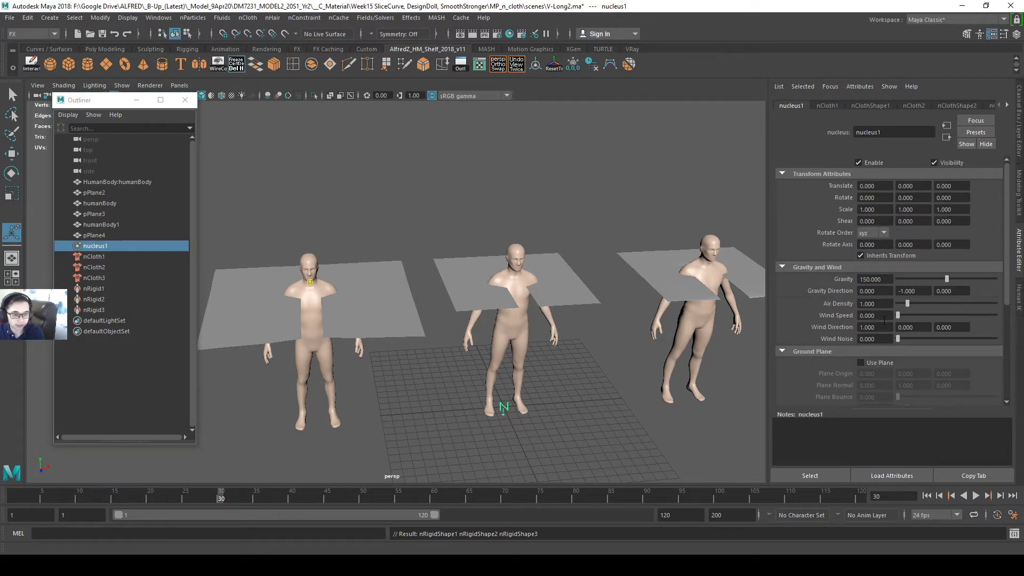
Run the cloth simulation from frame 1 and stop it at frame 18 with the planes draped over the bodies.
click(2, 501)
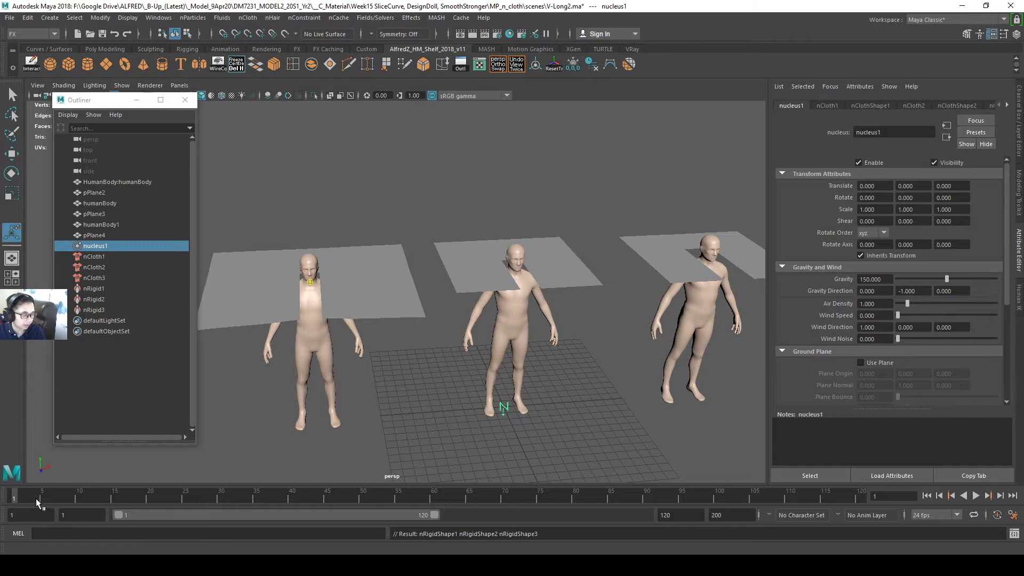
click(975, 496)
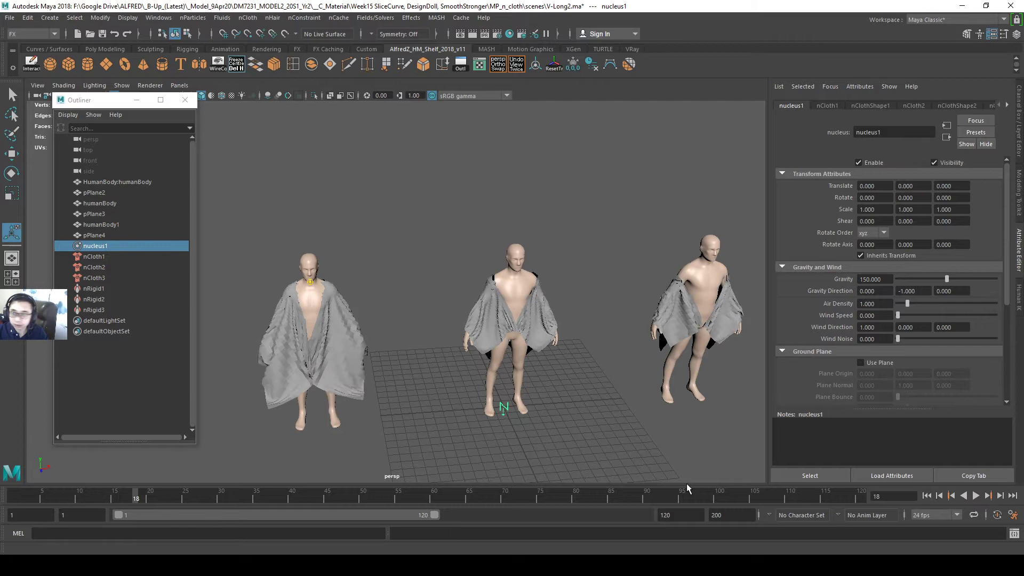
key(Escape)
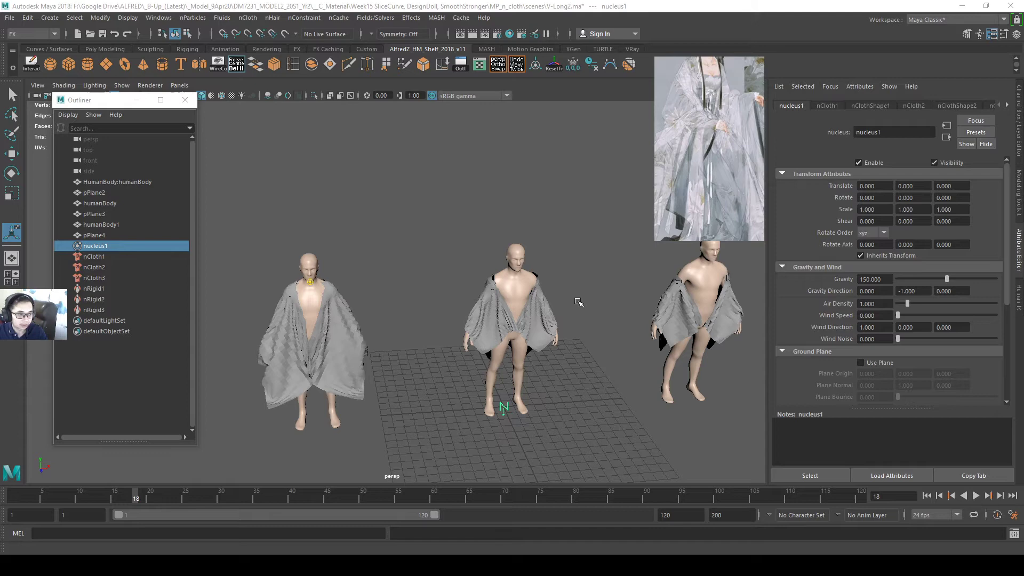
Turn on the smooth mesh preview for the draped cloths pPlane3, pPlane4 and pPlane2.
click(663, 322)
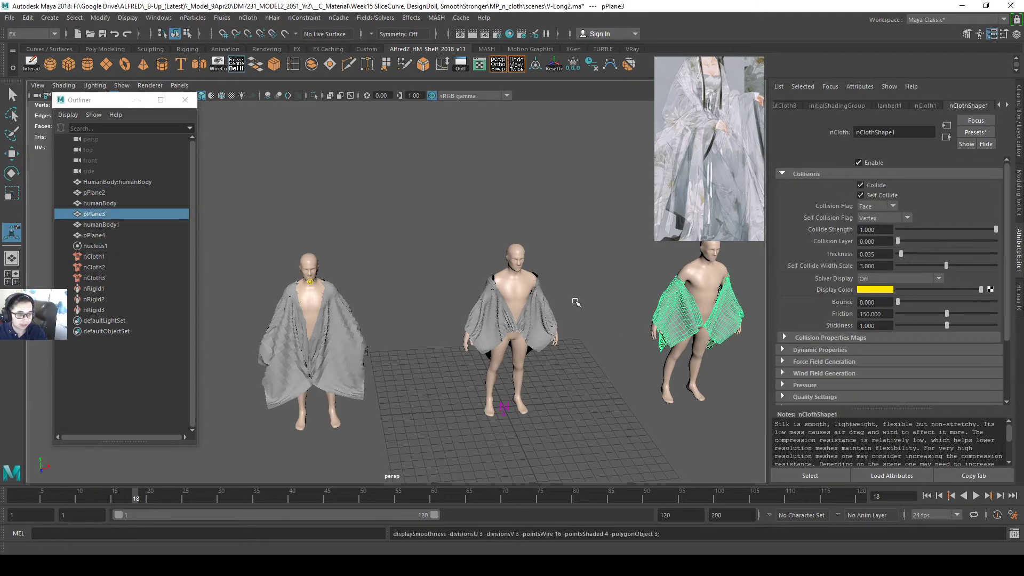
alt+middle_drag(578, 304, 552, 300)
click(552, 301)
click(639, 315)
key(3)
click(493, 322)
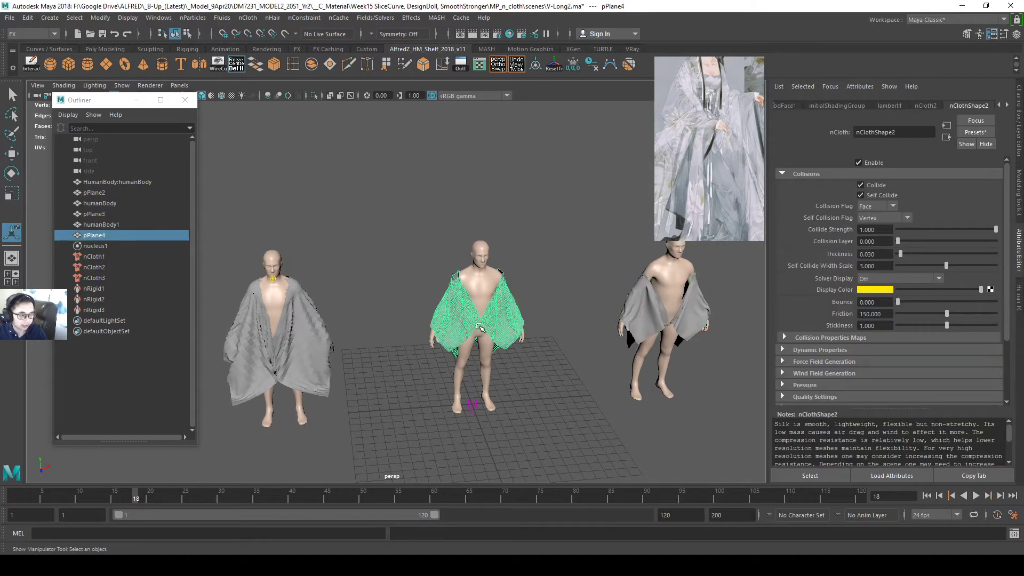
key(3)
click(369, 304)
click(296, 363)
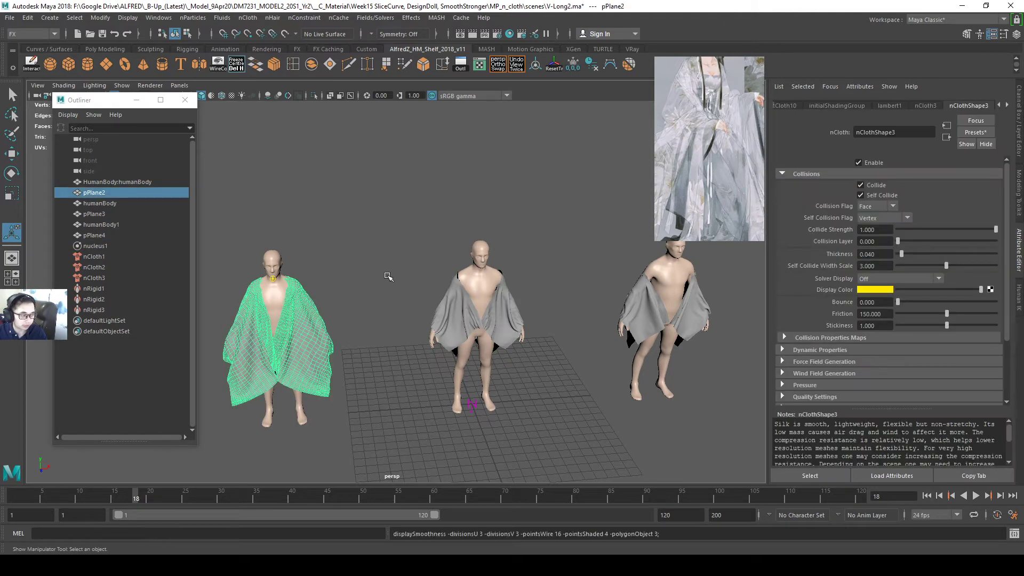
click(421, 283)
Examine the draped cloths from behind, from the side and close up on the middle figure.
alt+drag(421, 283, 482, 272)
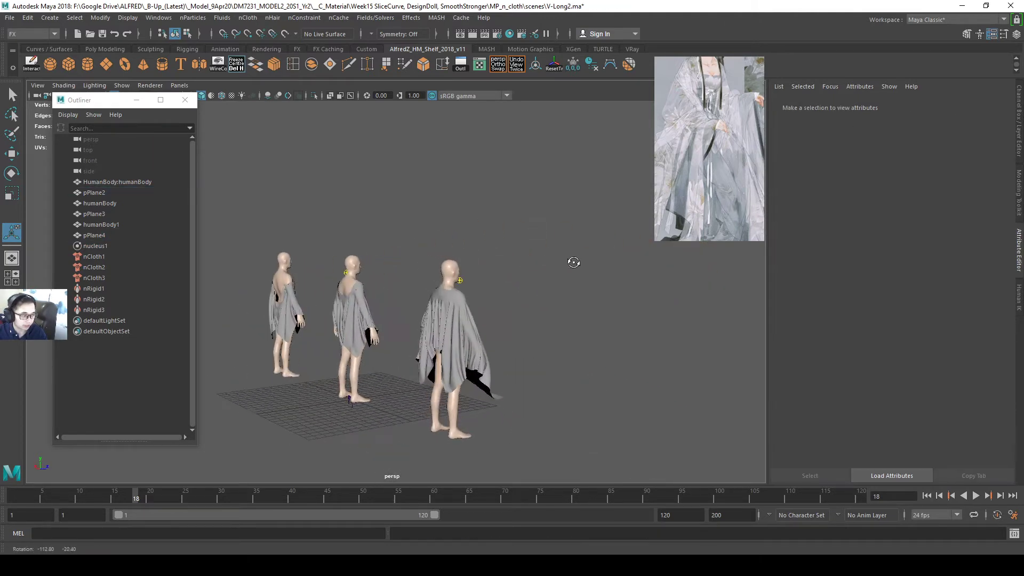
alt+drag(573, 262, 455, 275)
alt+right_drag(456, 274, 552, 253)
alt+middle_drag(659, 289, 574, 279)
alt+drag(609, 268, 319, 274)
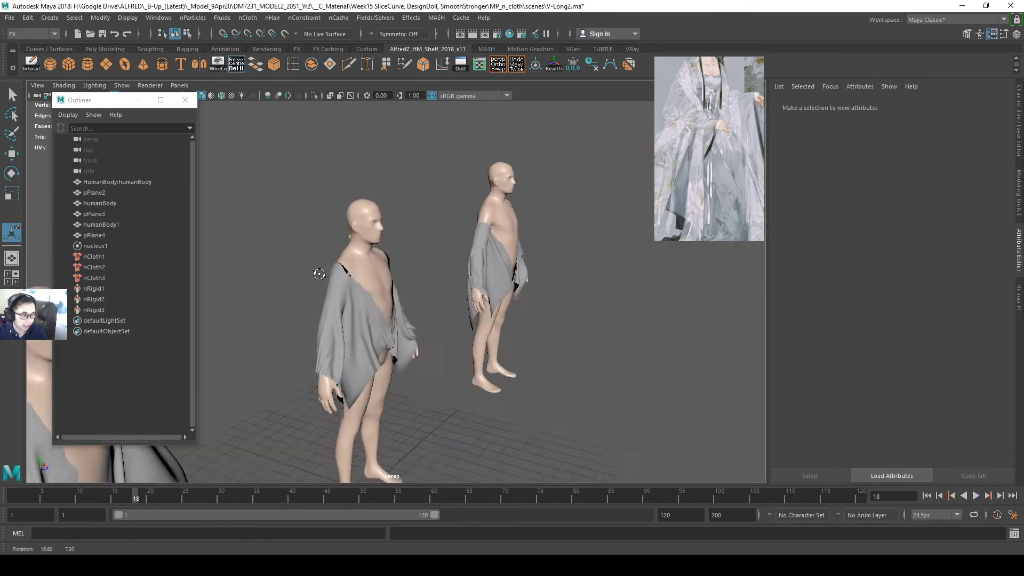
alt+right_drag(318, 275, 432, 235)
alt+drag(432, 235, 372, 322)
scroll(407, 223, down, 2)
click(389, 335)
Review the Friction and Stickiness settings of nCloth2 and nCloth3 alongside the middle figure's drape.
click(233, 354)
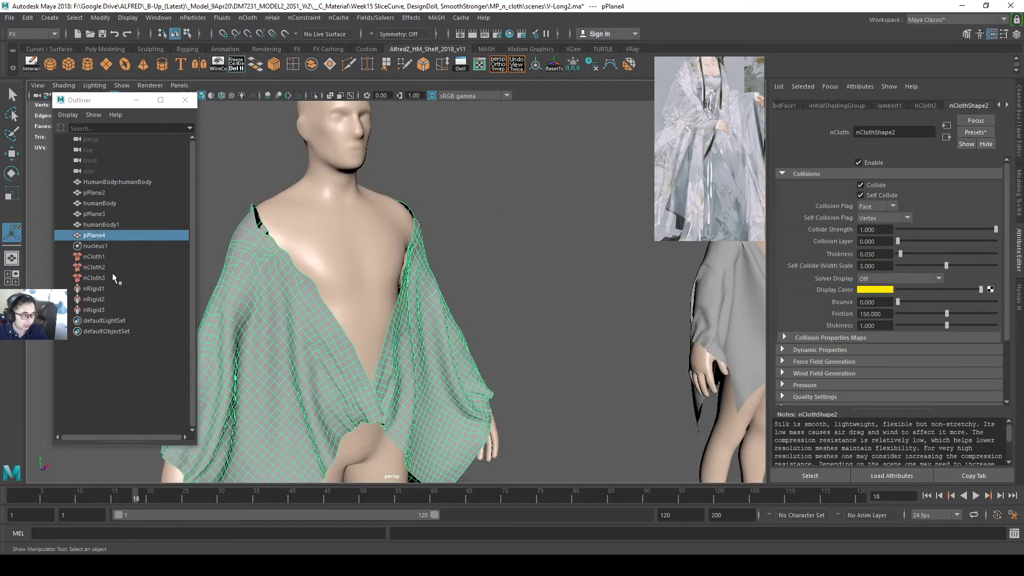
click(112, 259)
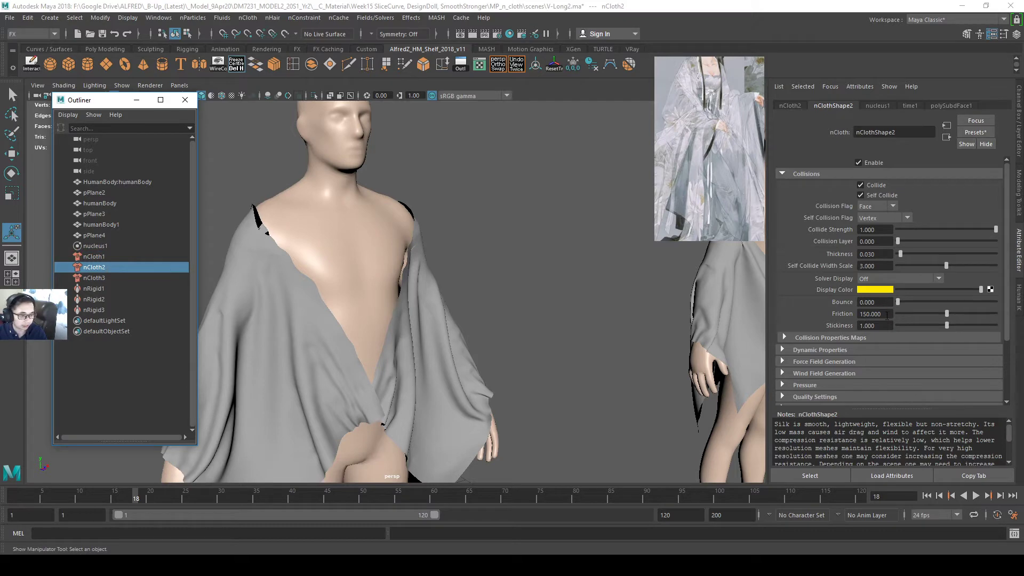
click(879, 325)
click(130, 277)
scroll(411, 201, down, 6)
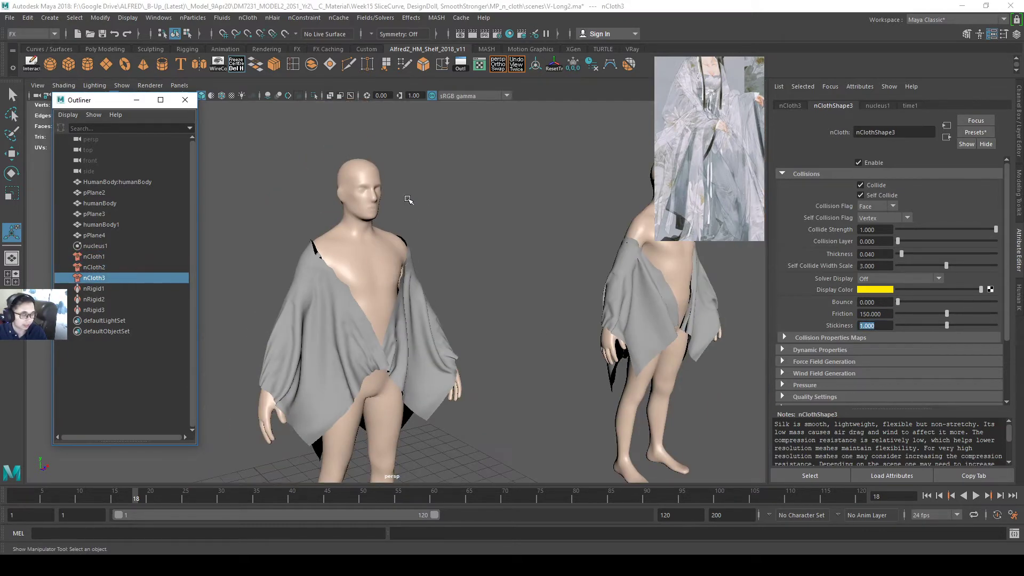
scroll(493, 255, up, 2)
Compare how the cloth falls on the three figures from the front and the side.
click(497, 230)
scroll(495, 231, down, 4)
alt+drag(494, 232, 440, 258)
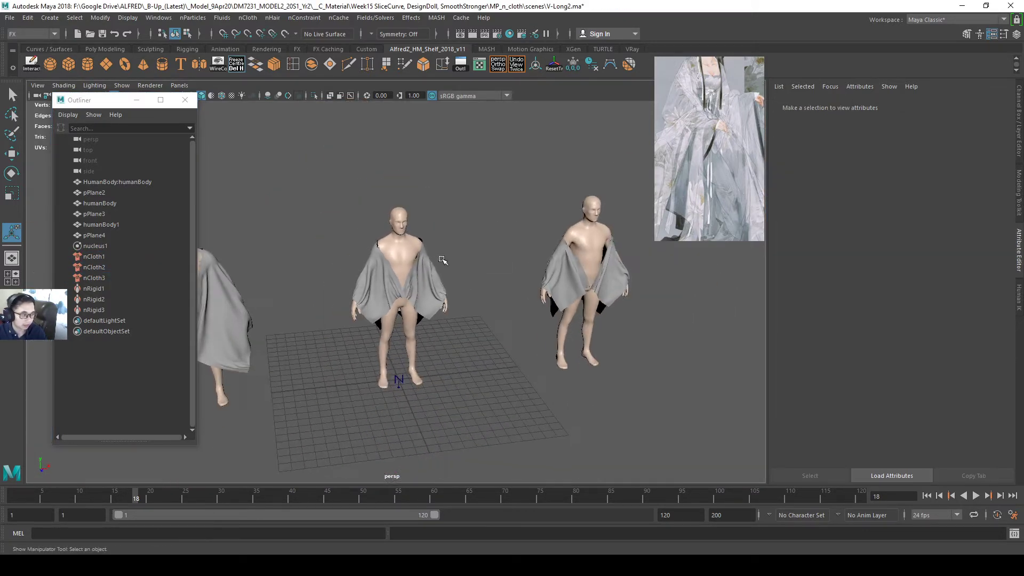
scroll(437, 247, up, 3)
click(436, 252)
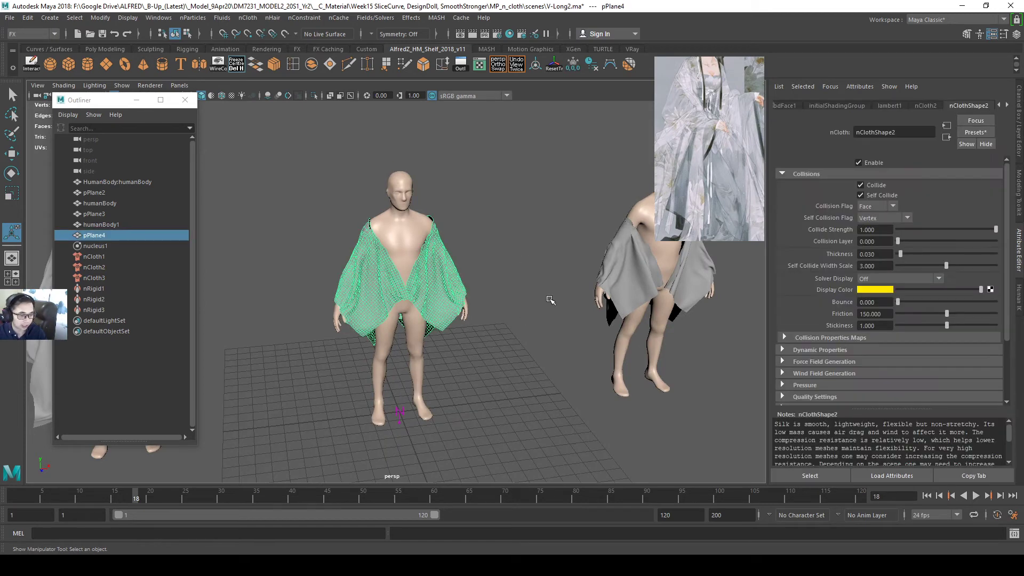
scroll(549, 300, down, 5)
alt+middle_drag(549, 299, 637, 308)
alt+drag(416, 288, 517, 283)
click(516, 283)
scroll(518, 350, up, 3)
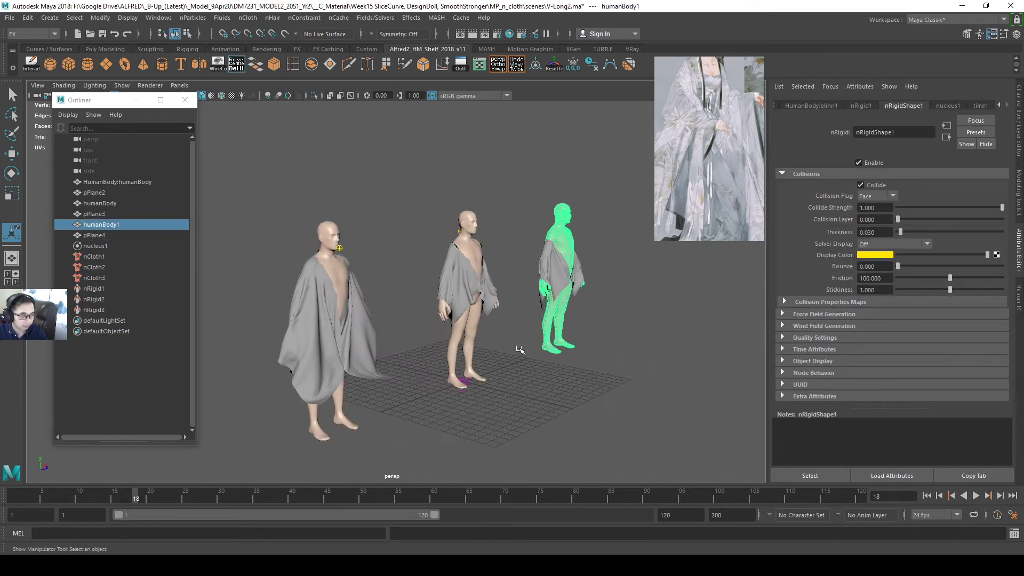
Select pPlane3 and look up the silk entry among nClothShape1's presets without applying it.
click(520, 349)
click(552, 259)
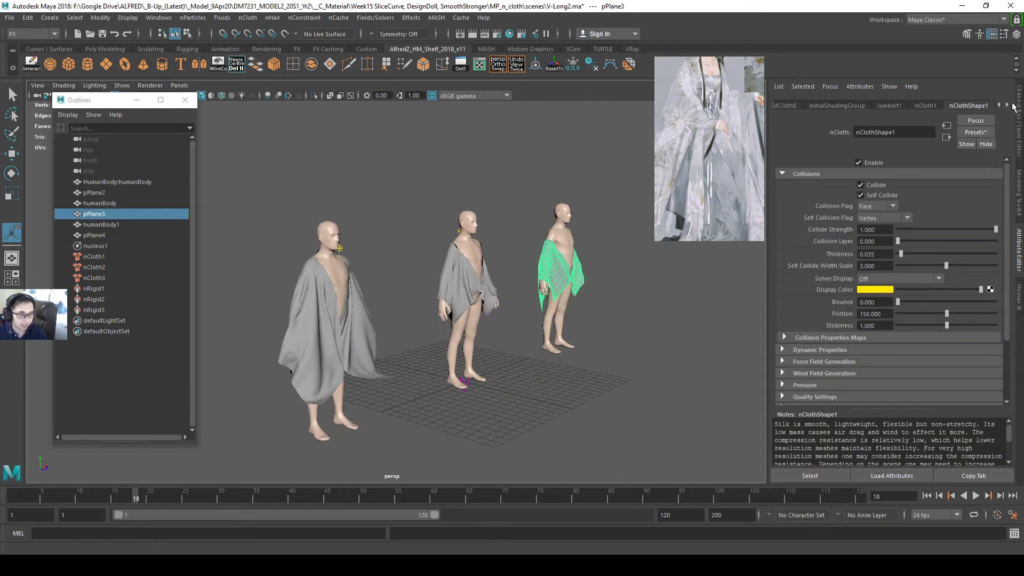
click(976, 132)
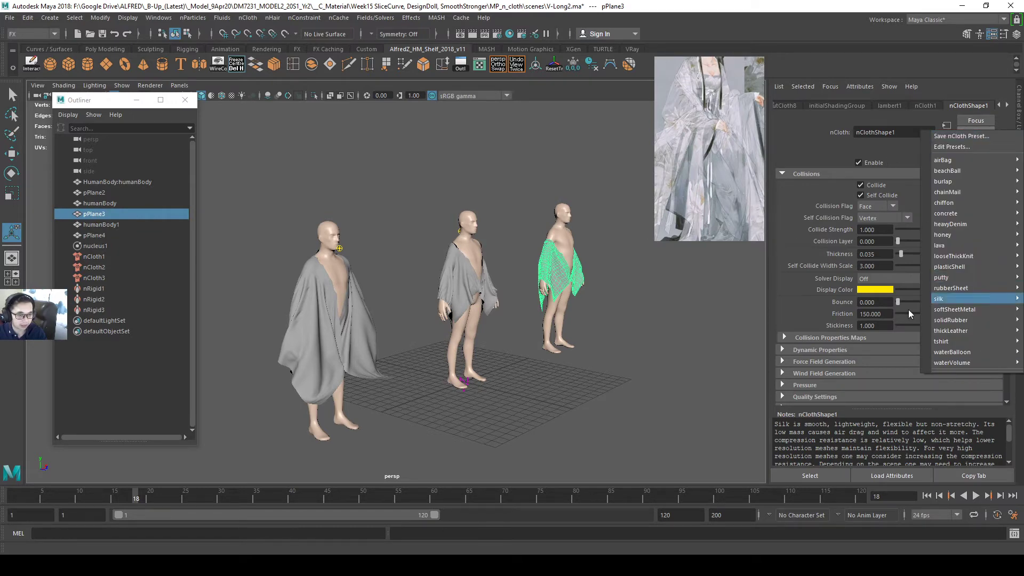
click(615, 377)
Select all three draped cloth planes, clear the selection, and inspect the figures from a low front view.
alt+drag(548, 338, 500, 312)
click(584, 283)
shift+click(496, 298)
shift+click(302, 285)
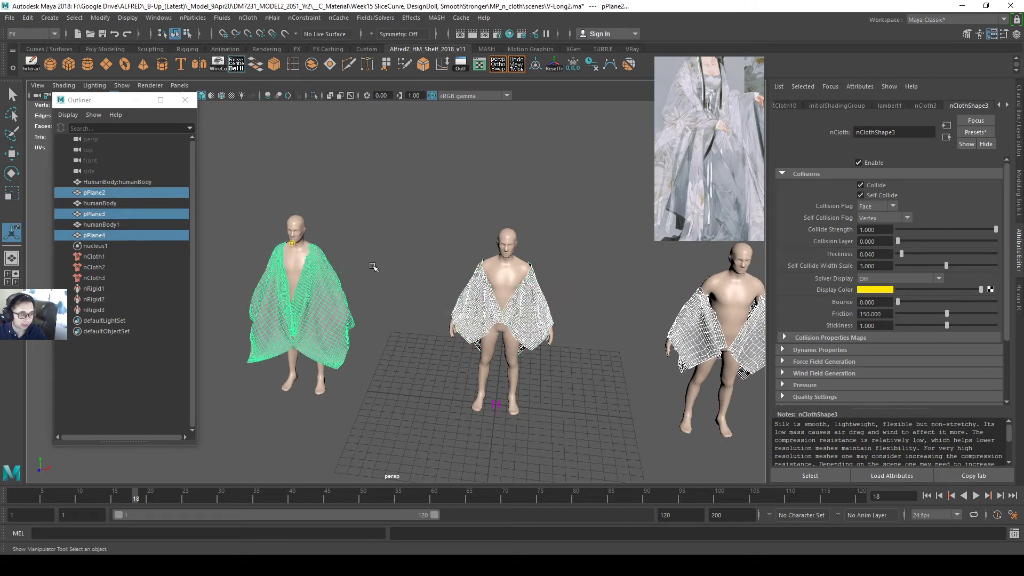
alt+drag(302, 285, 420, 224)
click(420, 224)
mouse_move(504, 238)
alt+mouse_down()
mouse_move(561, 268)
mouse_move(512, 261)
mouse_move(501, 230)
alt+mouse_up()
scroll(519, 261, up, 2)
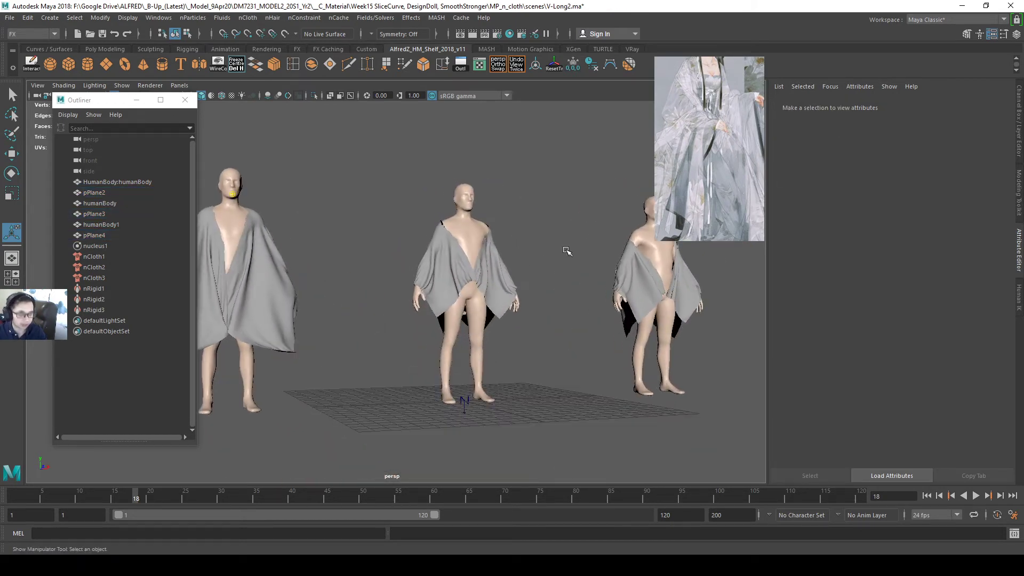
Inspect the middle figure's draped cloth up close from the front, with the plane selected and with the selection cleared.
alt+drag(576, 248, 539, 329)
click(512, 292)
alt+middle_drag(462, 376, 446, 378)
key(f)
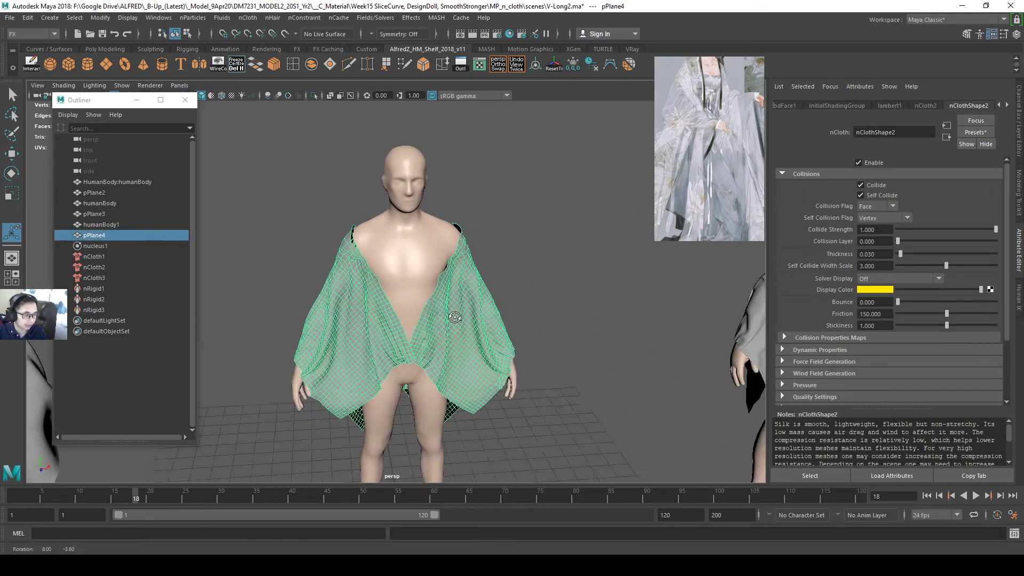
click(513, 240)
scroll(513, 241, down, 3)
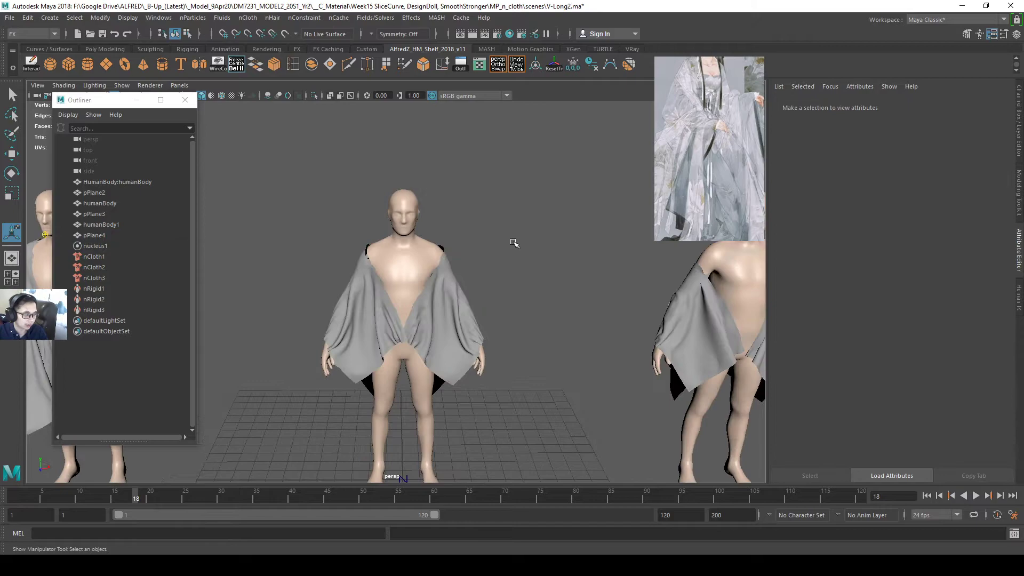
Compare the cloth planes pPlane4 and pPlane3 on the middle figure and its neighbour, selecting each for inspection.
alt+middle_drag(460, 307, 659, 265)
click(544, 332)
alt+drag(388, 275, 592, 254)
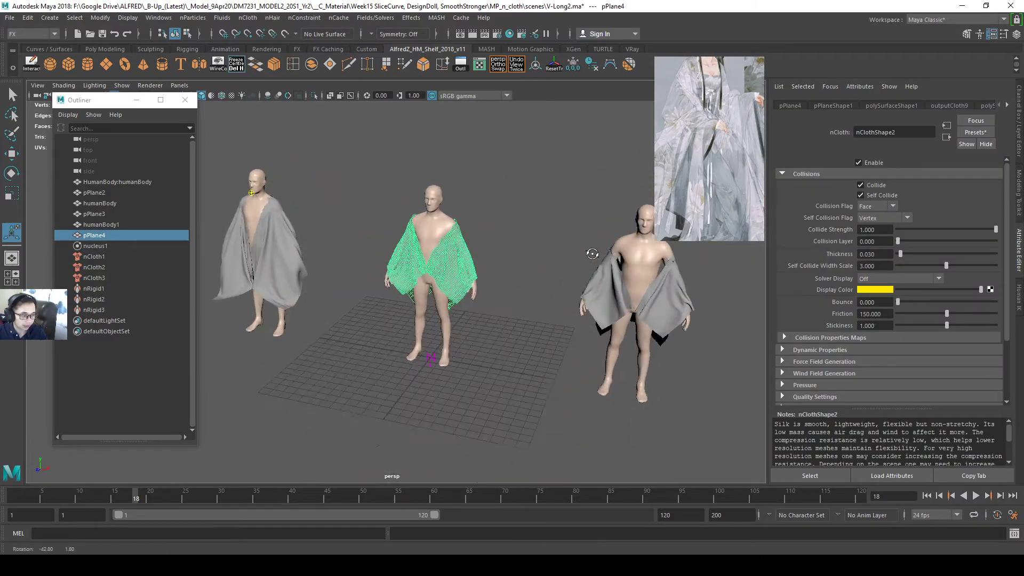
alt+middle_drag(591, 254, 480, 288)
alt+right_drag(614, 304, 651, 334)
drag(647, 331, 658, 338)
alt+middle_drag(653, 334, 365, 340)
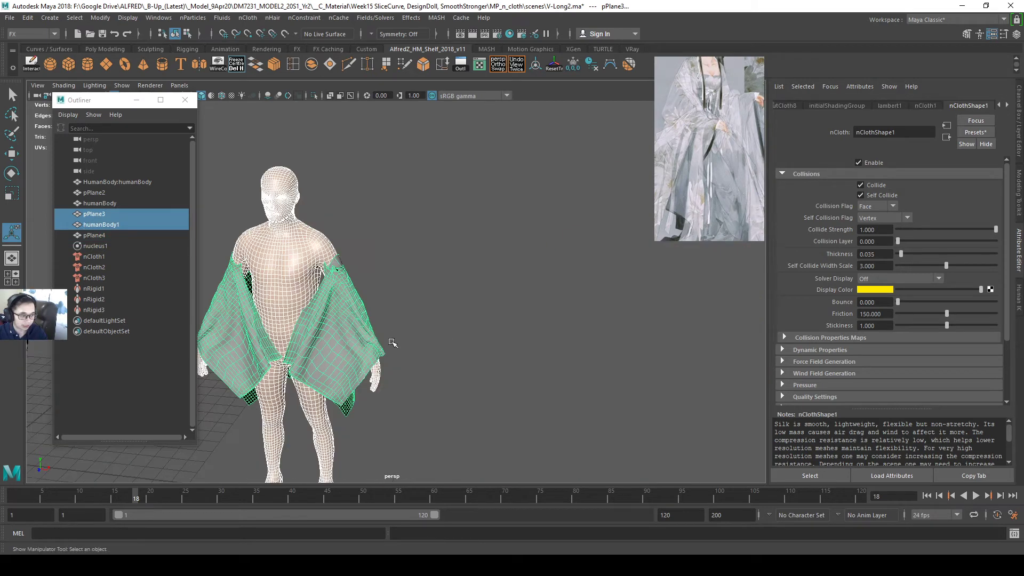
click(353, 352)
key(bracketleft)
click(350, 274)
alt+drag(517, 286, 537, 297)
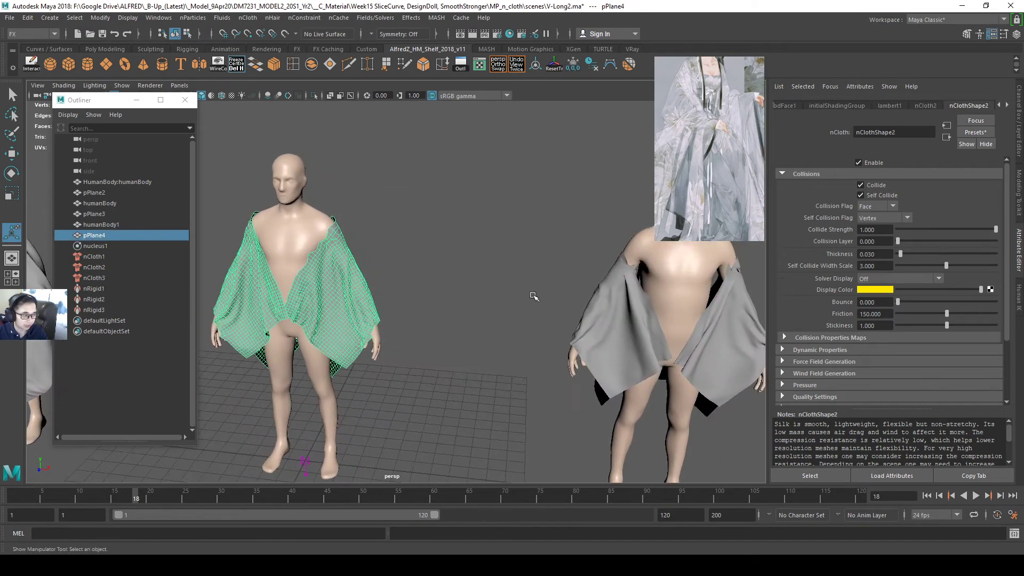
Select the middle figure's cloth pPlane4 and export the selection as the OBJ file Long_cloth2_fr18.obj.
click(557, 303)
alt+drag(592, 327, 472, 330)
click(472, 330)
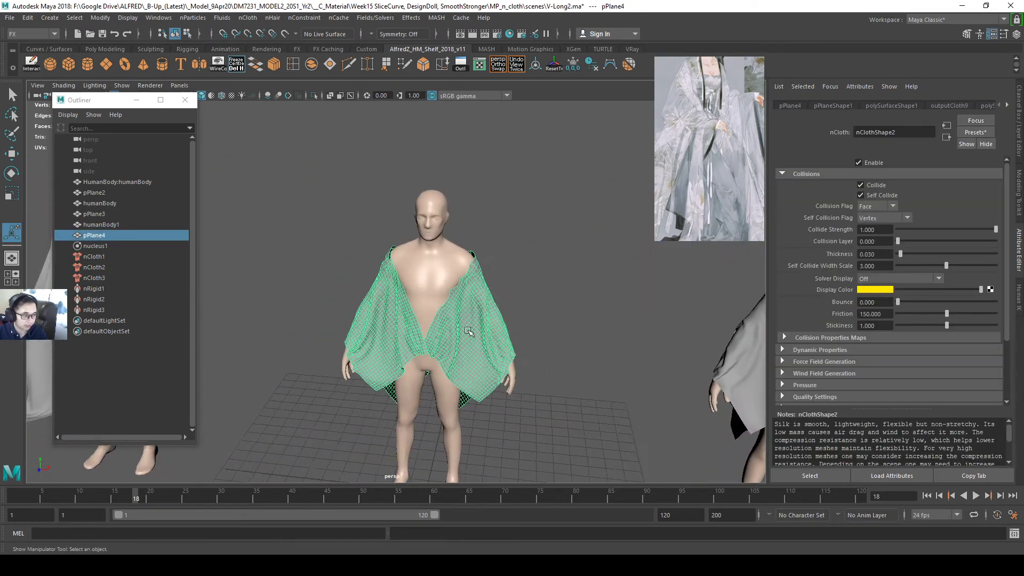
scroll(472, 247, up, 5)
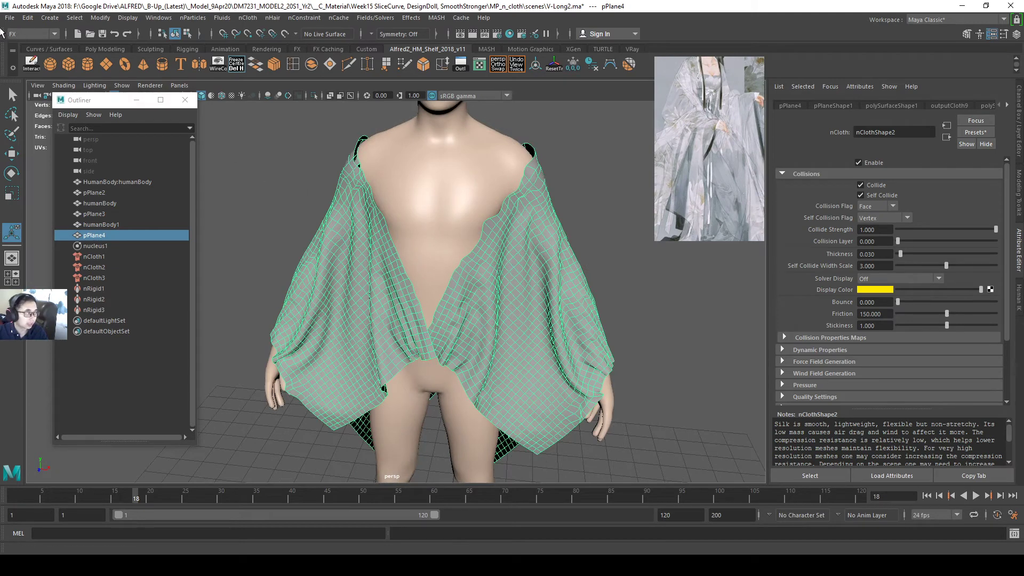
click(9, 19)
click(87, 158)
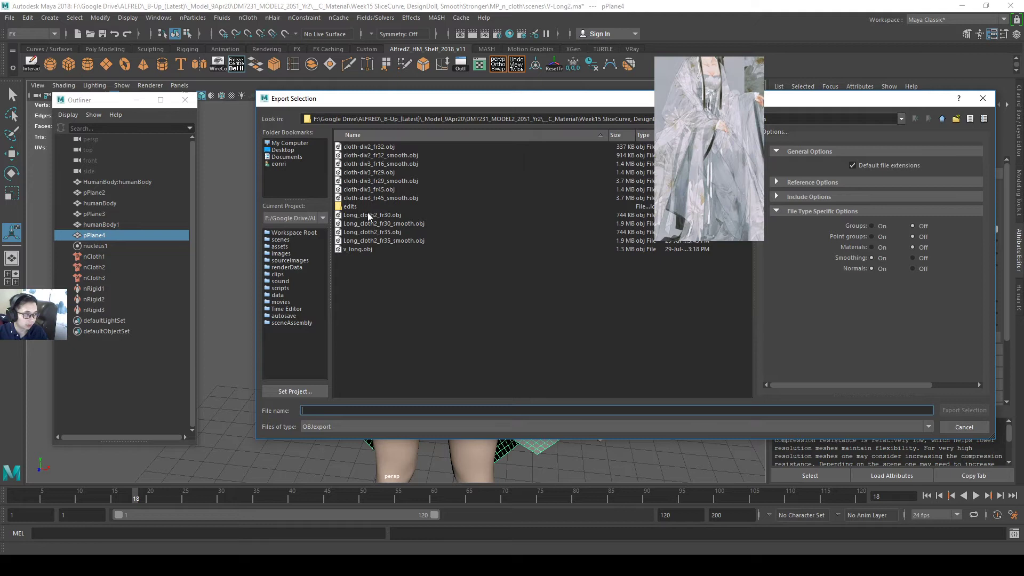
click(393, 222)
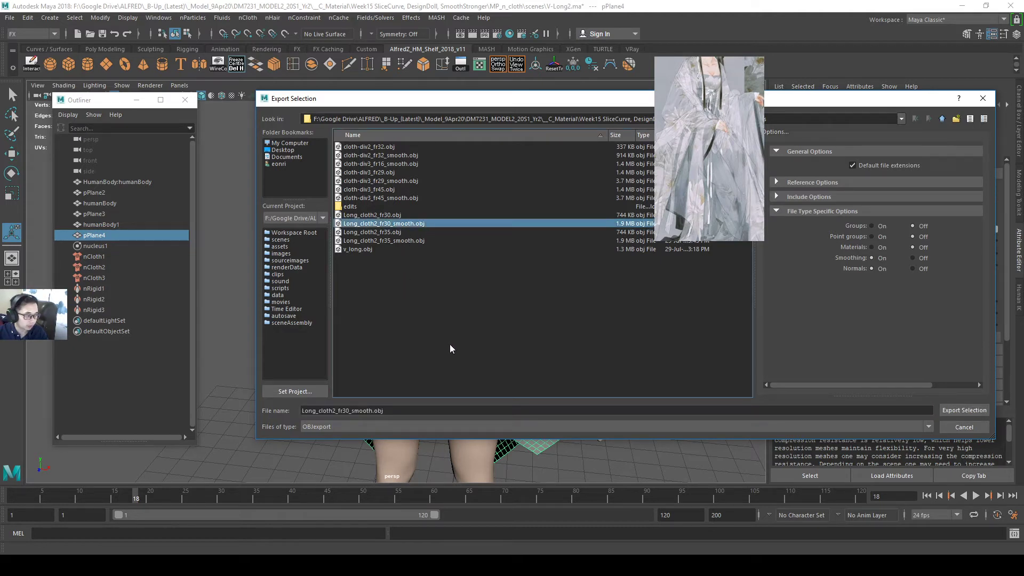
click(384, 215)
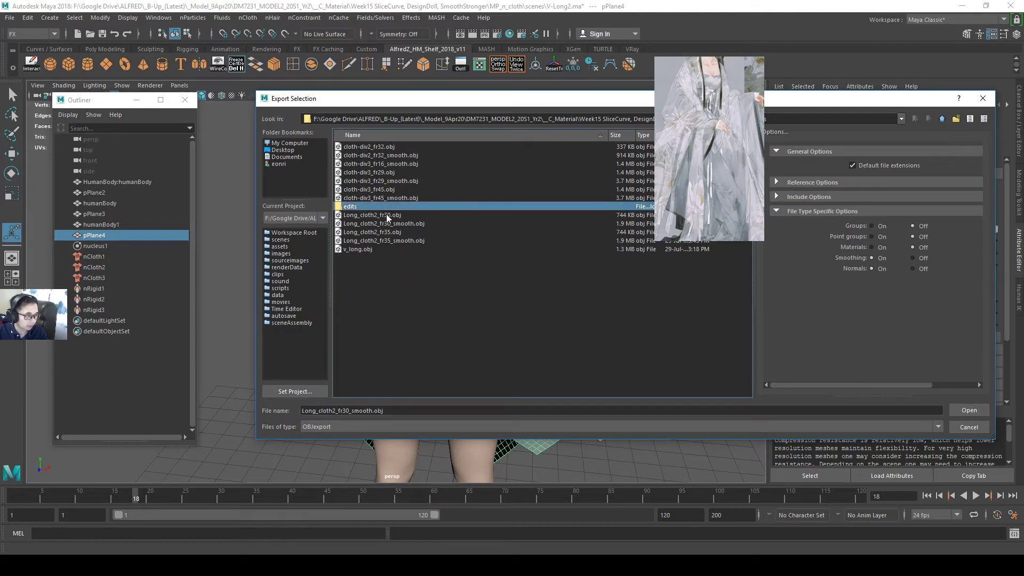
double_click(348, 409)
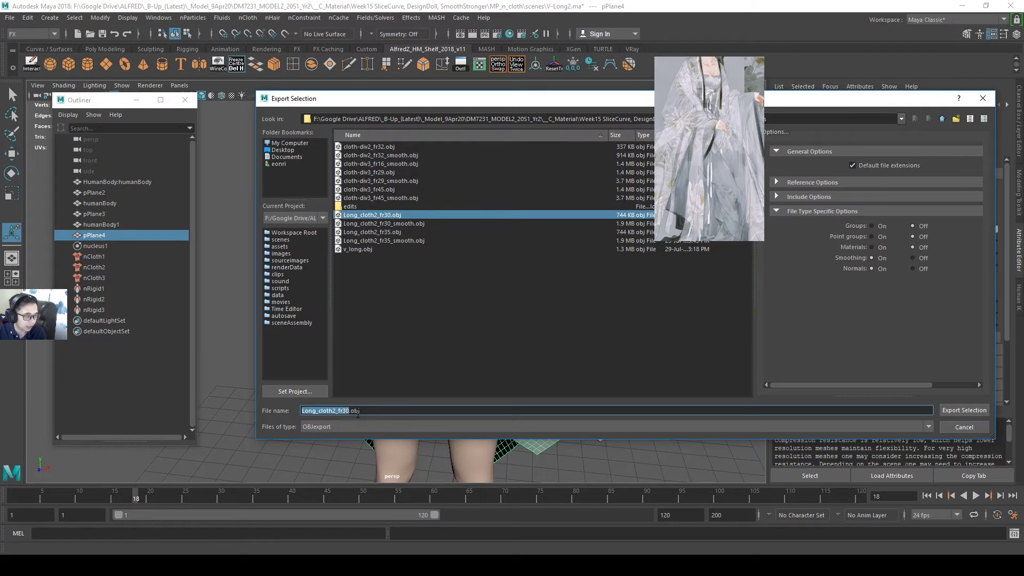
key(BackSpace)
key(BackSpace)
key(Return)
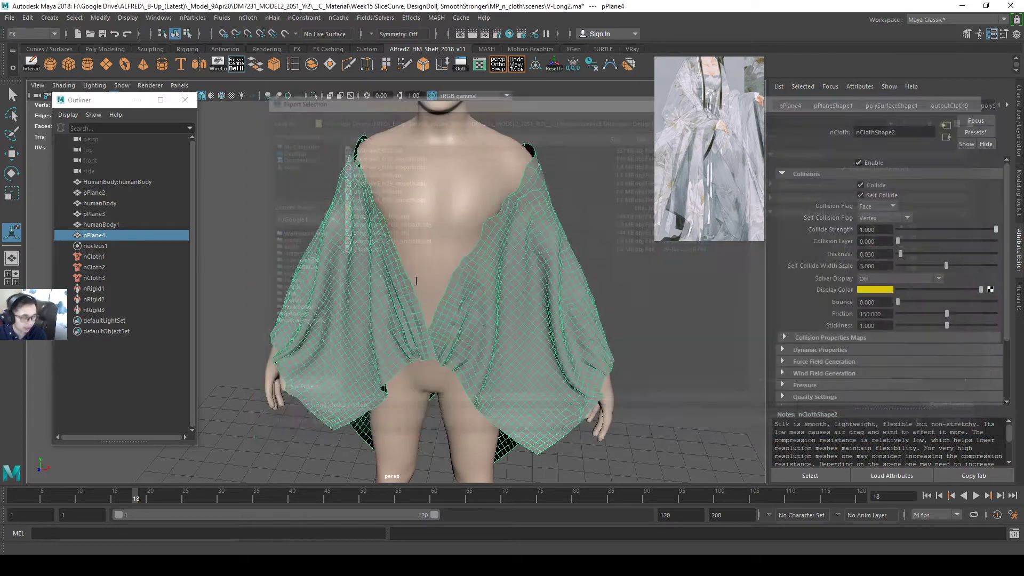
Import the exported Long_cloth2_fr18.obj file back into the scene.
click(282, 201)
click(358, 231)
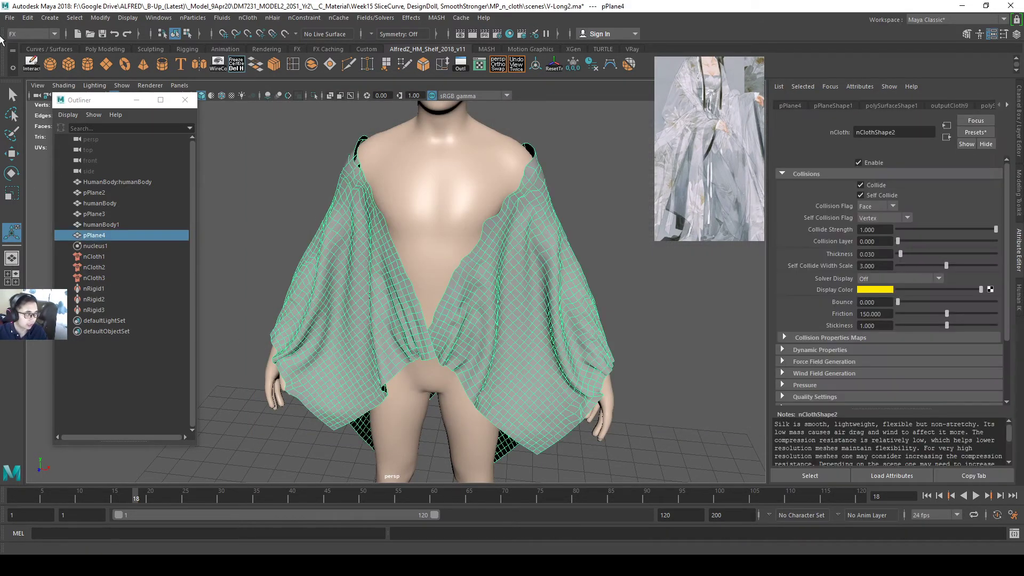
click(5, 21)
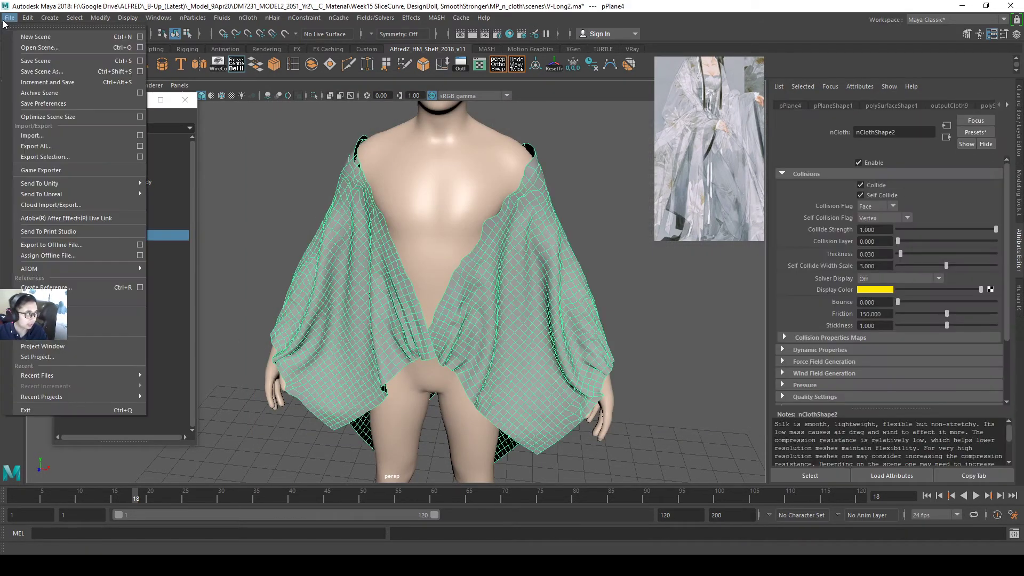
click(52, 136)
double_click(395, 224)
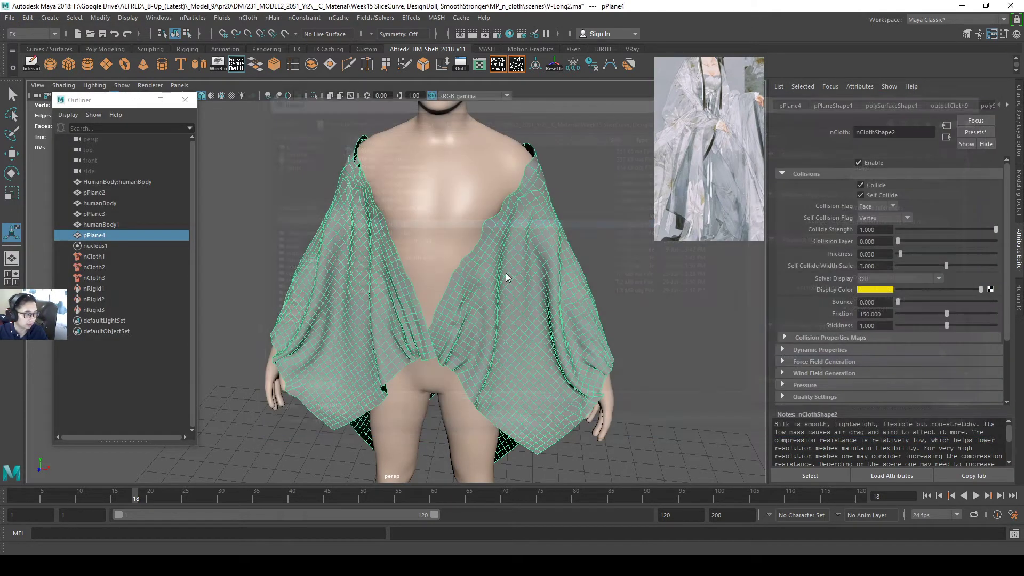
Select the Long_cloth2_fr18:Mesh object and move it off the middle figure into the gap beside its neighbour.
key(w)
click(124, 320)
scroll(496, 315, down, 3)
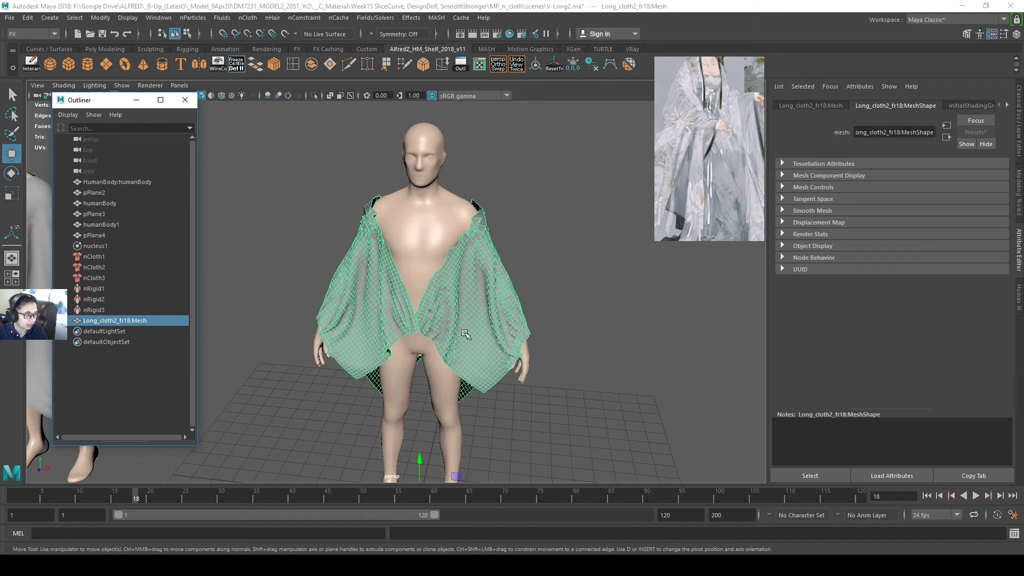
scroll(464, 333, down, 3)
drag(457, 472, 539, 359)
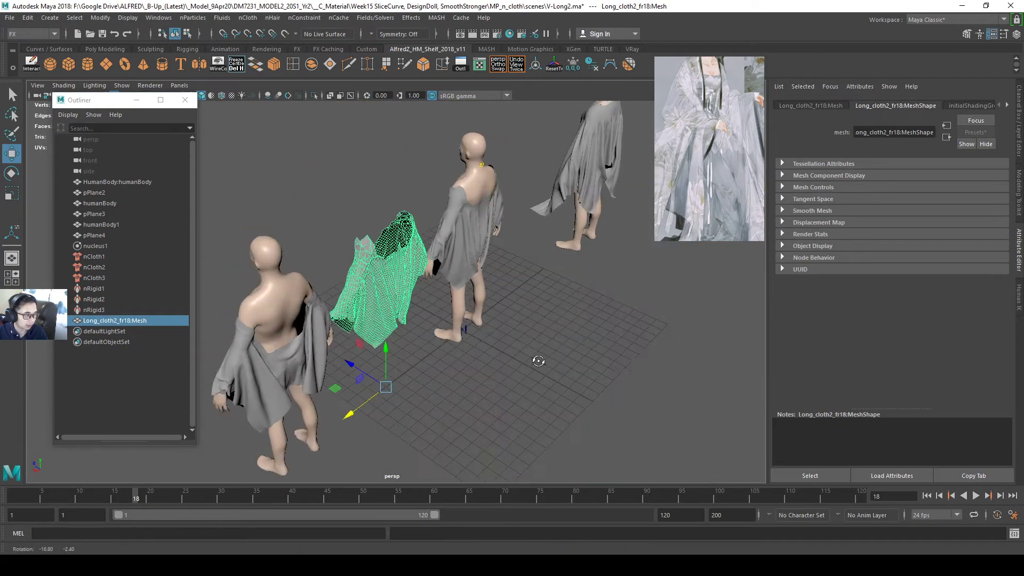
Examine the back, neckline and front folds of the imported cloth mesh up close.
alt+drag(389, 237, 354, 201)
scroll(373, 213, up, 3)
click(372, 201)
click(469, 286)
click(470, 287)
scroll(435, 231, up, 3)
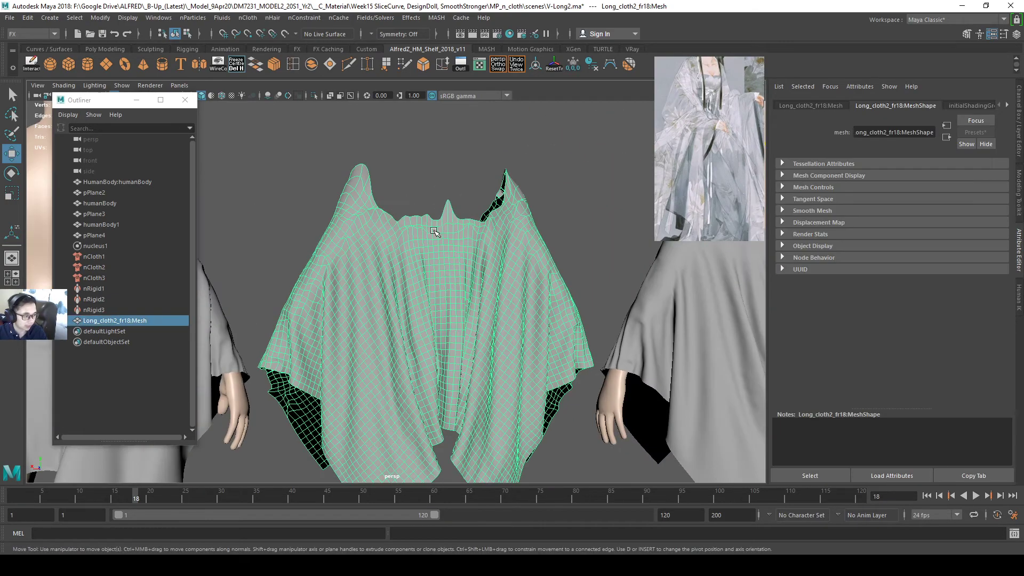
click(467, 192)
alt+drag(467, 193, 467, 261)
click(457, 240)
scroll(510, 307, down, 5)
click(479, 210)
click(441, 288)
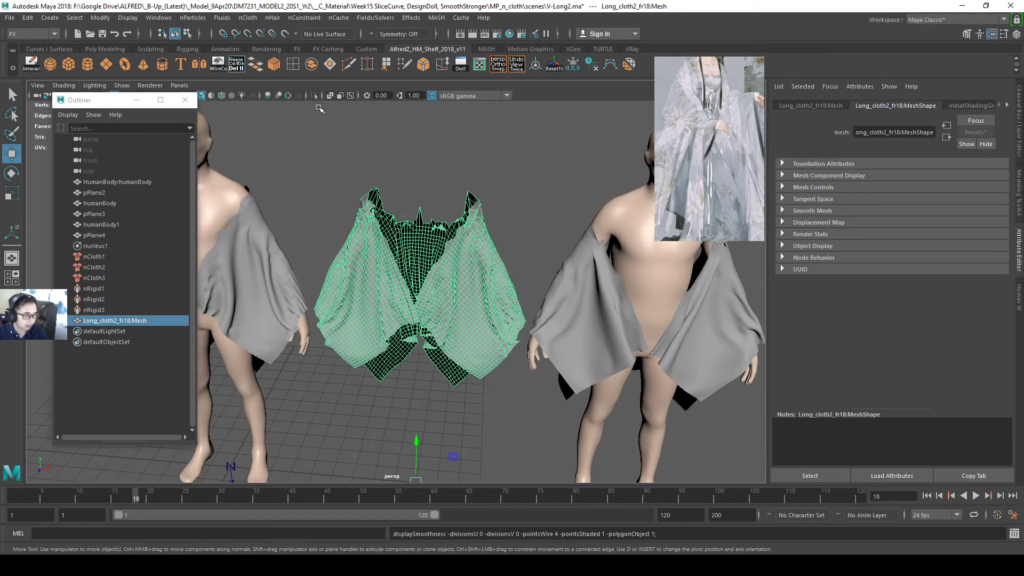
Switch to the Modeling menu set and apply Smooth with 1 division to the imported cloth mesh.
click(44, 35)
click(32, 46)
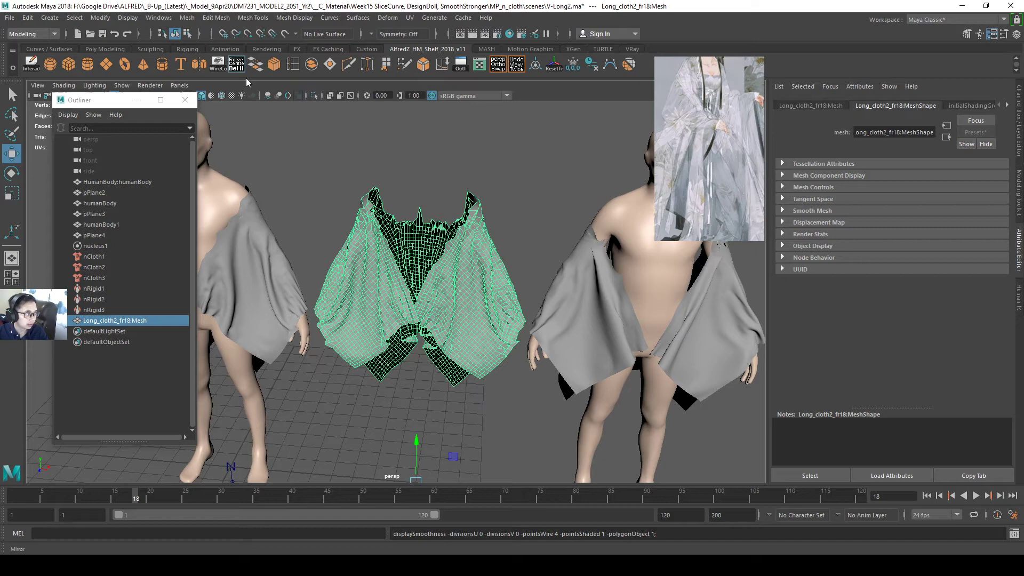
click(188, 18)
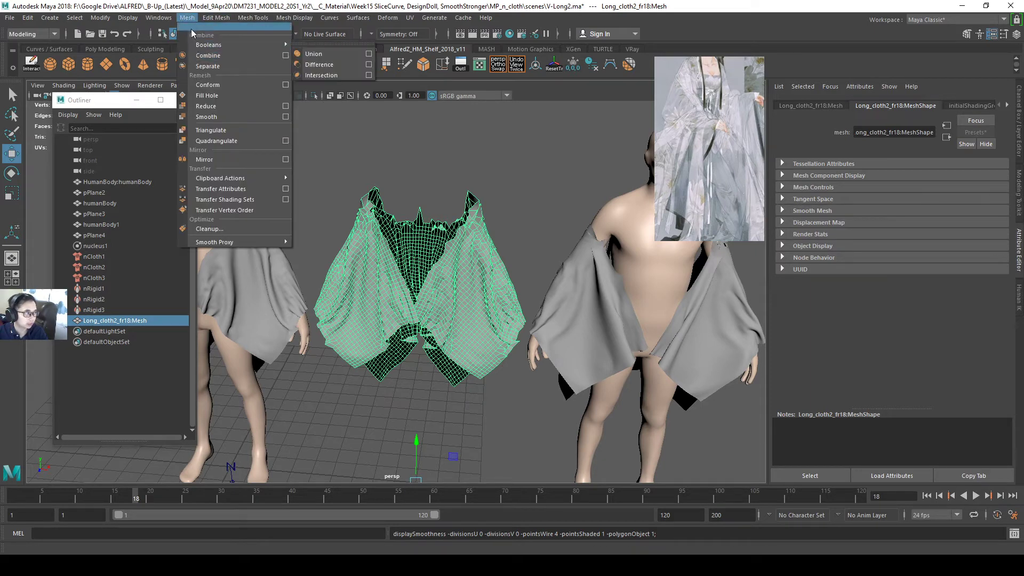
click(227, 119)
click(499, 207)
click(442, 256)
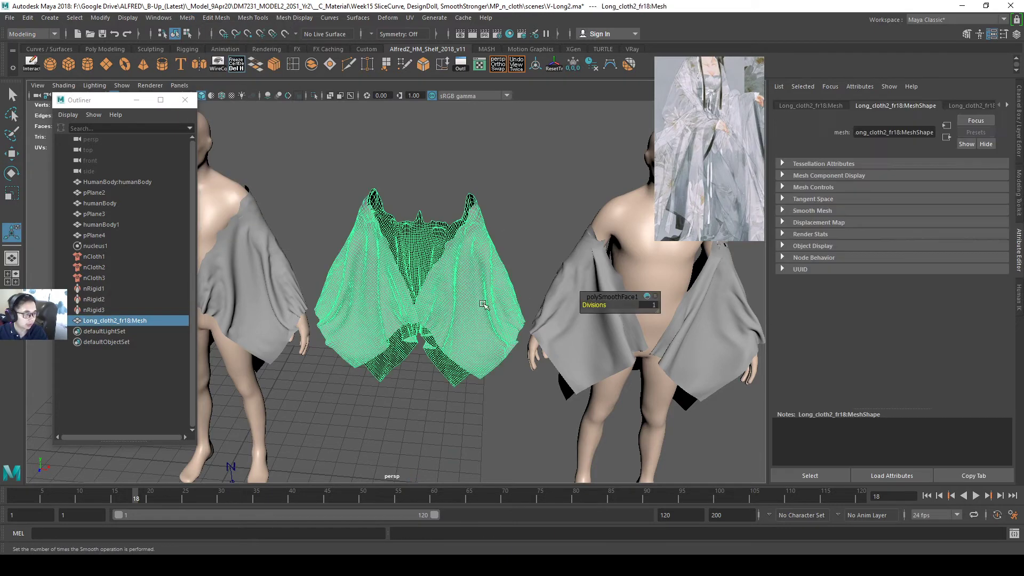
Inspect the smoothed cloth's shading with the selection cleared, and reselect the Long_cloth2_fr18:Mesh object.
alt+drag(477, 305, 453, 304)
click(491, 197)
click(464, 277)
click(503, 234)
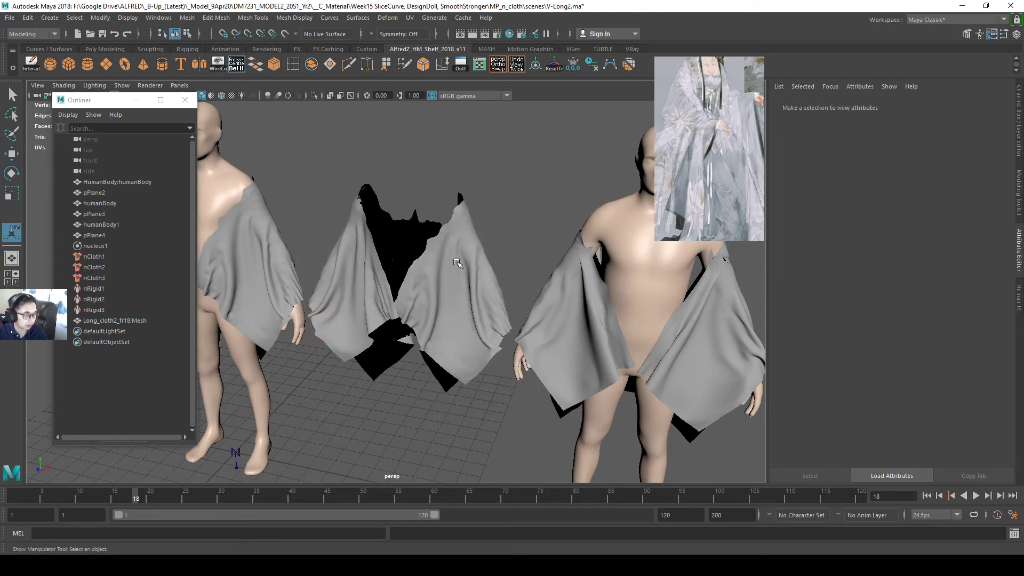
click(465, 233)
scroll(424, 252, down, 3)
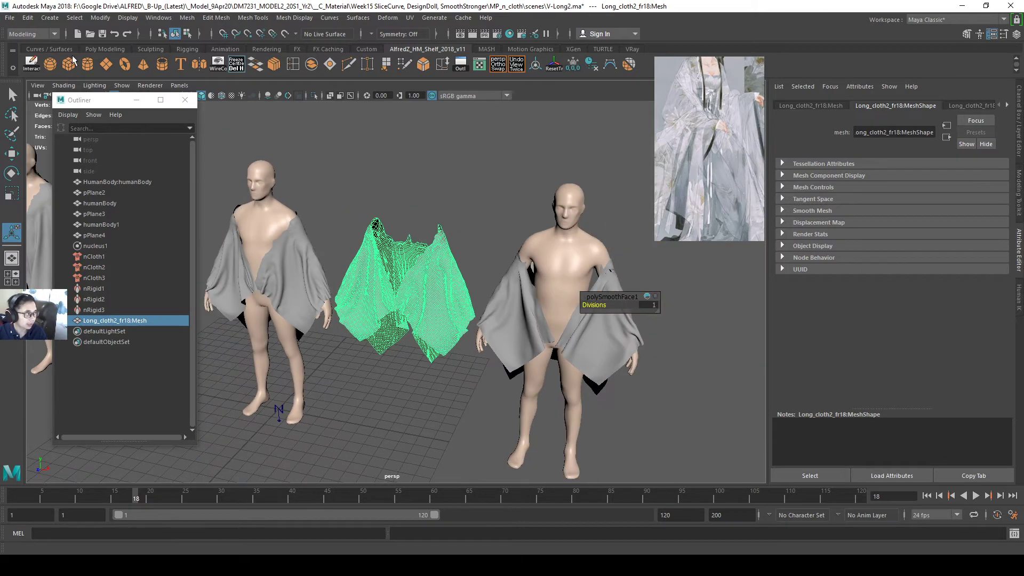
Move the smoothed cloth mesh sideways back onto the middle figure, keeping it selected.
alt+drag(298, 198, 366, 199)
key(w)
drag(459, 430, 325, 429)
alt+drag(352, 263, 439, 267)
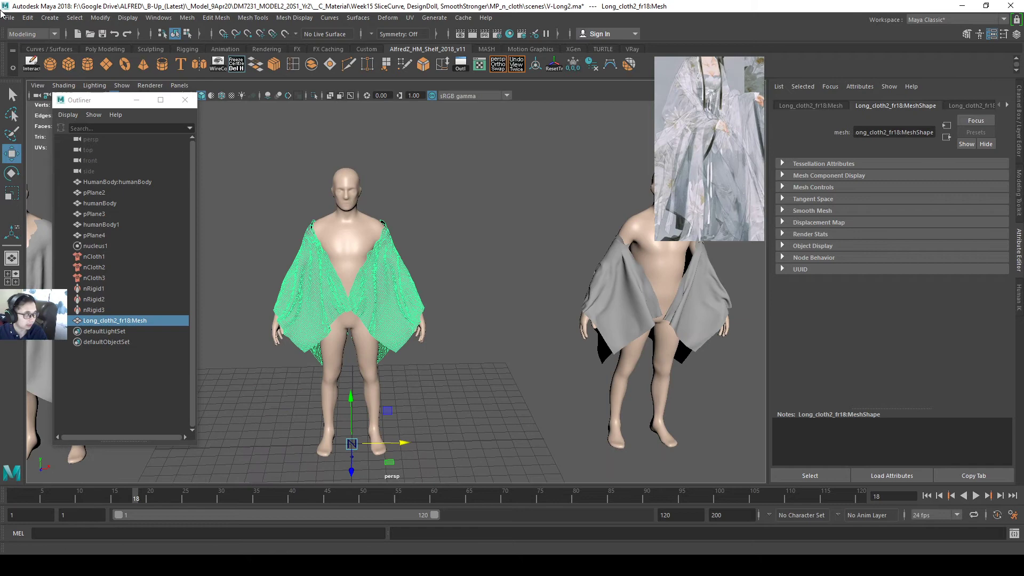
click(9, 17)
click(465, 342)
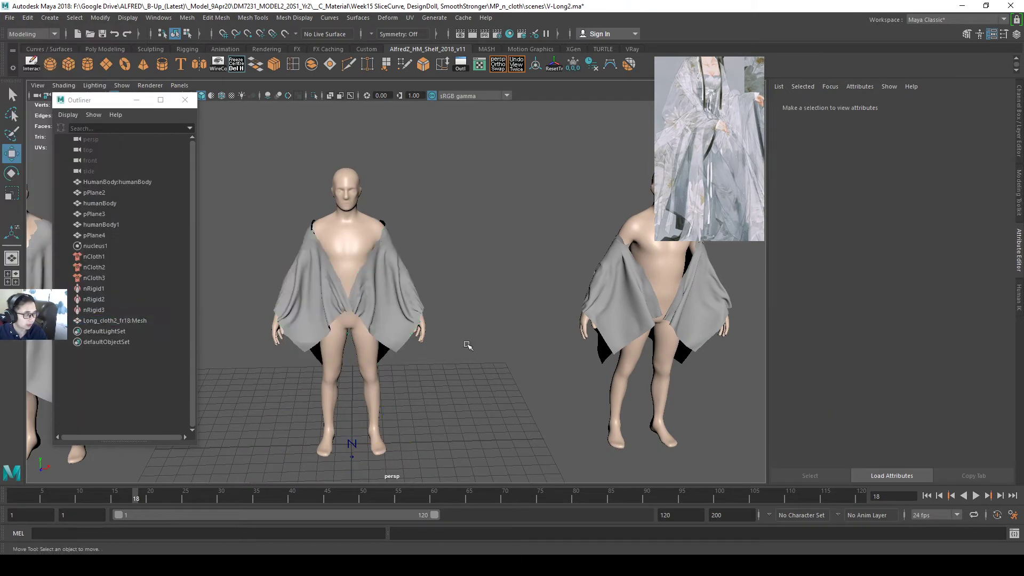
key(ctrl+z)
Move the smoothed cloth mesh along X off the middle figure and check it from an angled front view.
drag(401, 441, 525, 438)
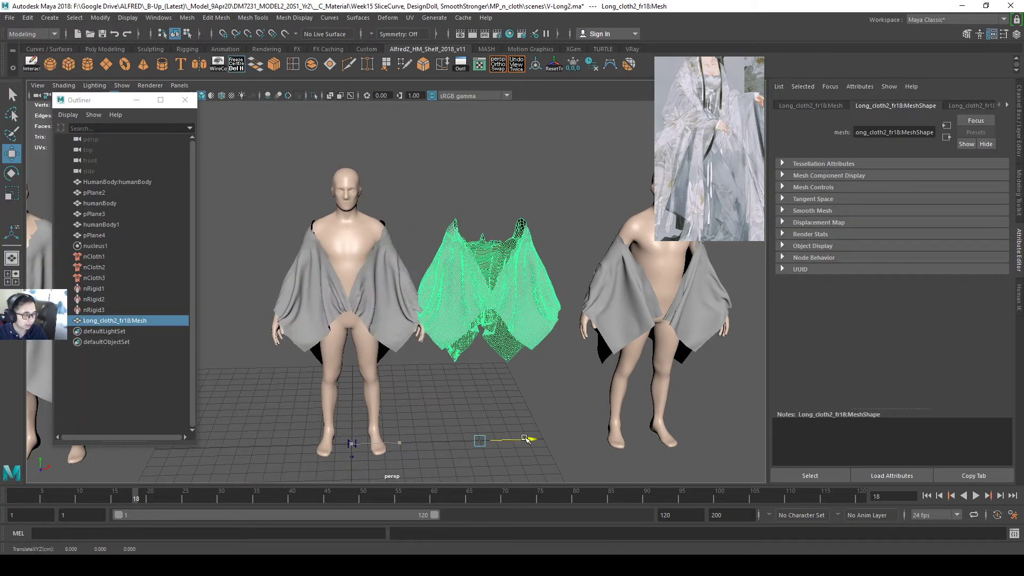
click(510, 203)
alt+drag(510, 203, 468, 251)
click(465, 253)
scroll(464, 253, up, 2)
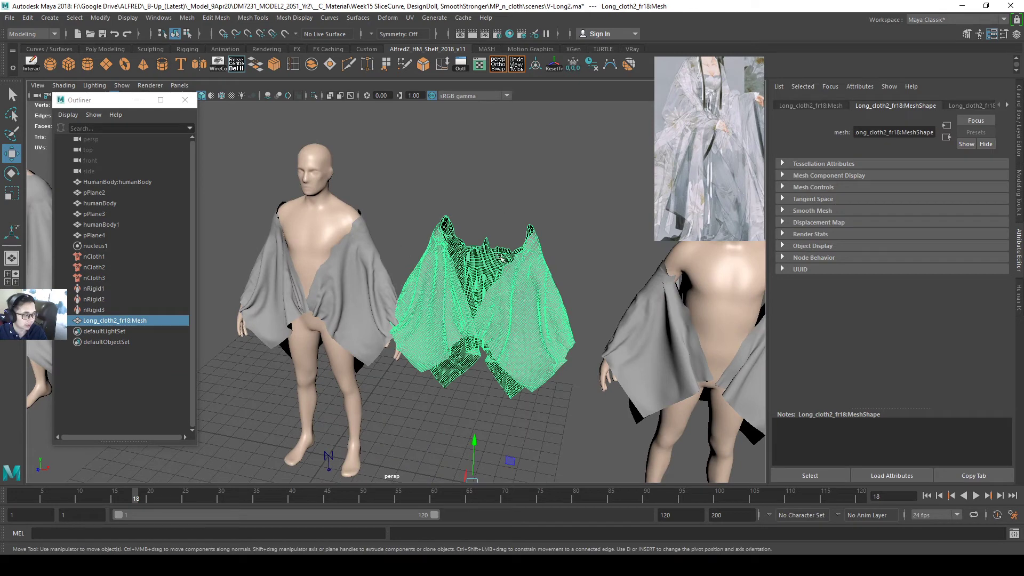
Export the selected Long_cloth2_fr18:Mesh object as the OBJ file Long_cloth2_fr18_smooth.obj.
click(154, 330)
click(154, 340)
click(153, 320)
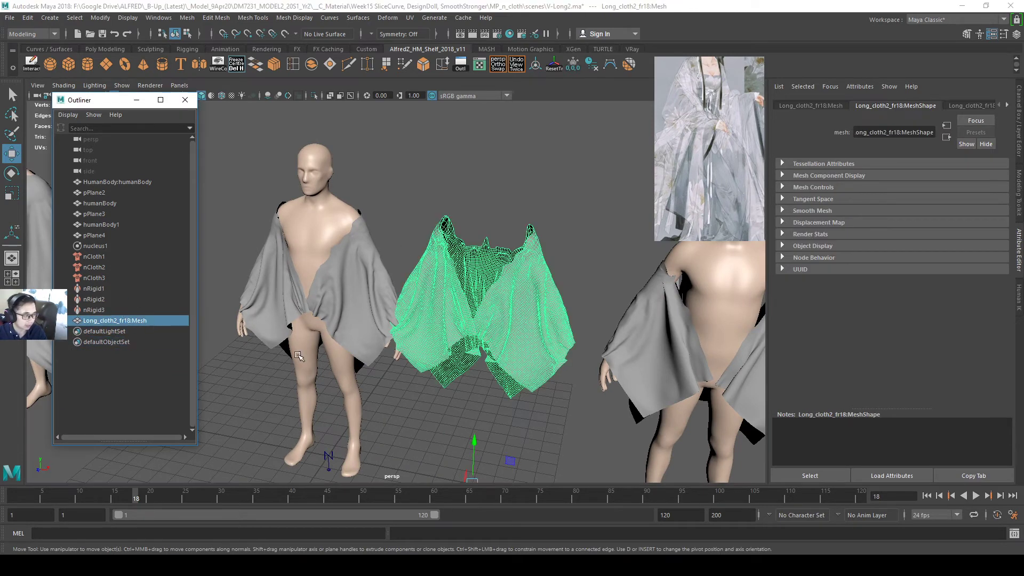
click(9, 18)
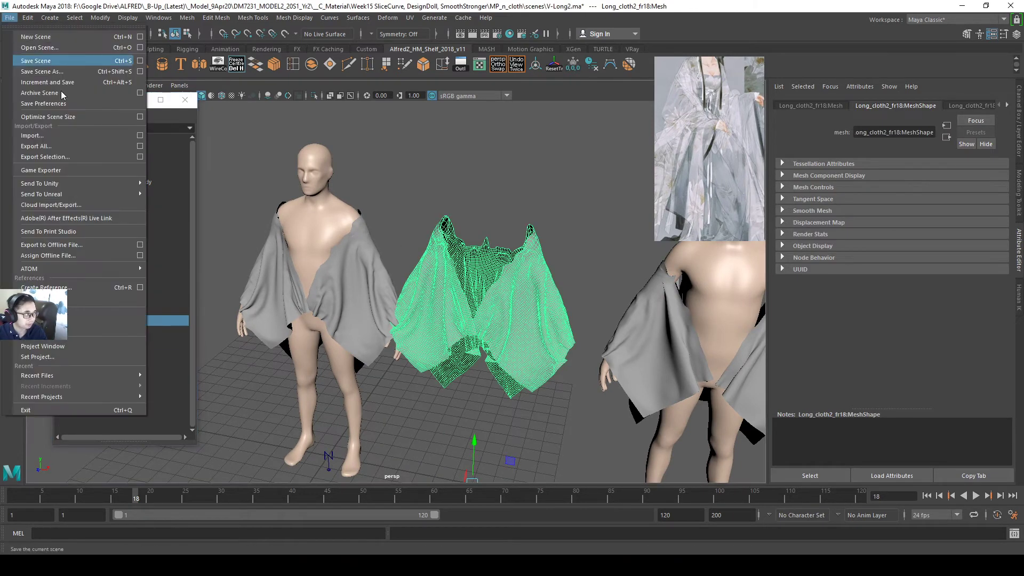
click(59, 156)
click(398, 216)
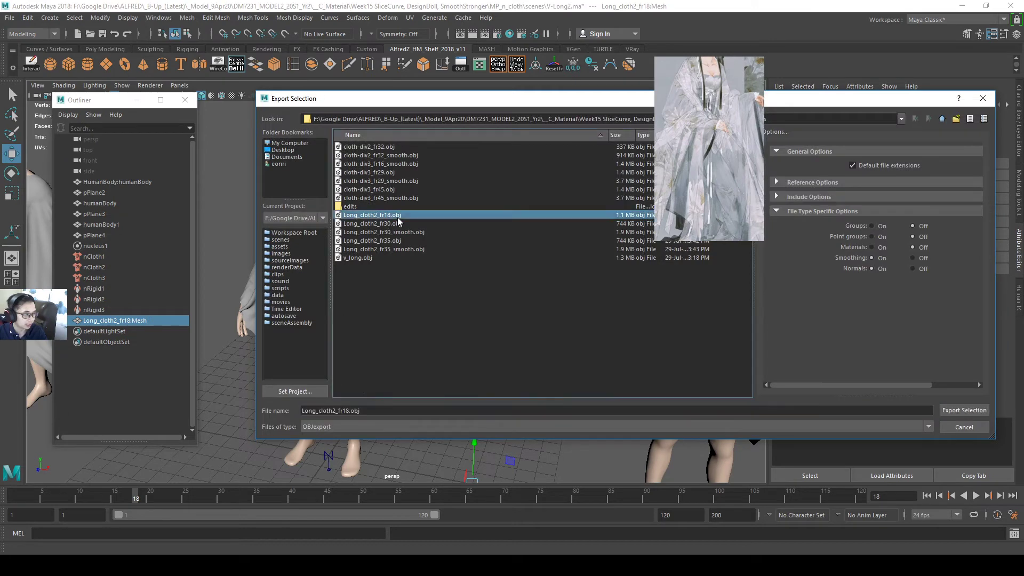
click(348, 410)
text(_smoo)
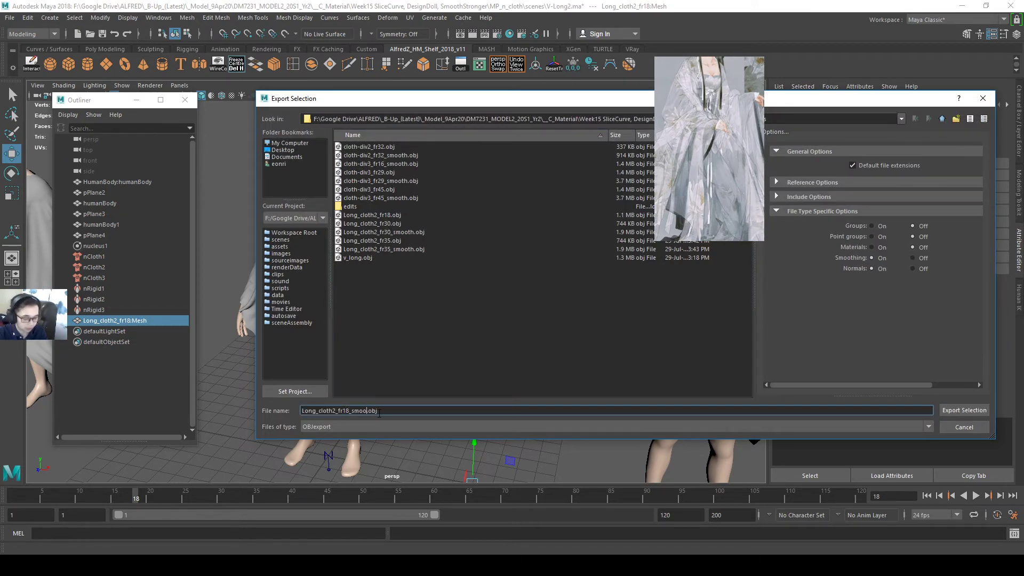
text(th)
key(Return)
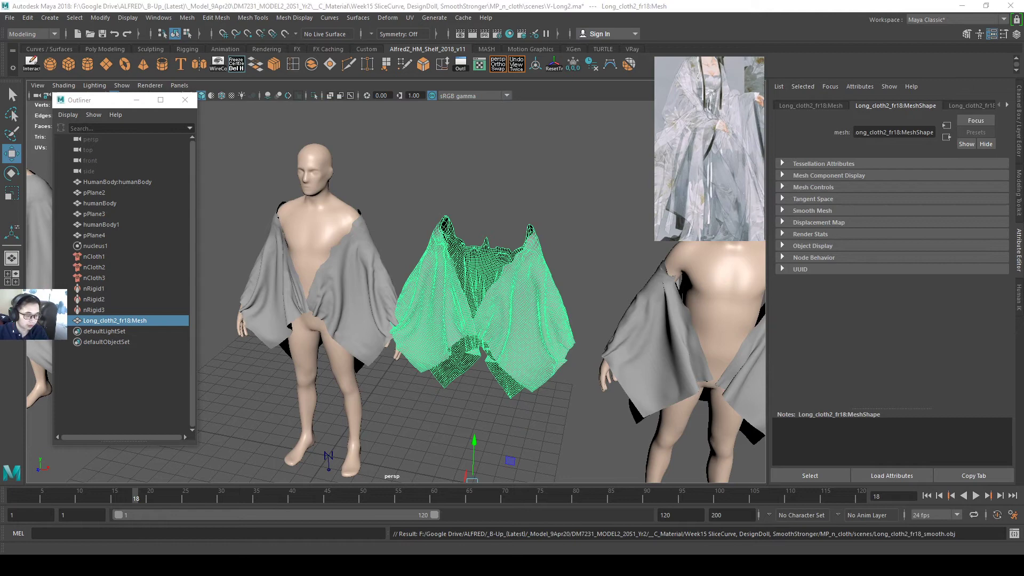
Switch to ZBrush, duplicate the DemoSoldier's shirt subtool, and select the original shirt again.
key(alt+Tab)
alt+drag(449, 235, 448, 225)
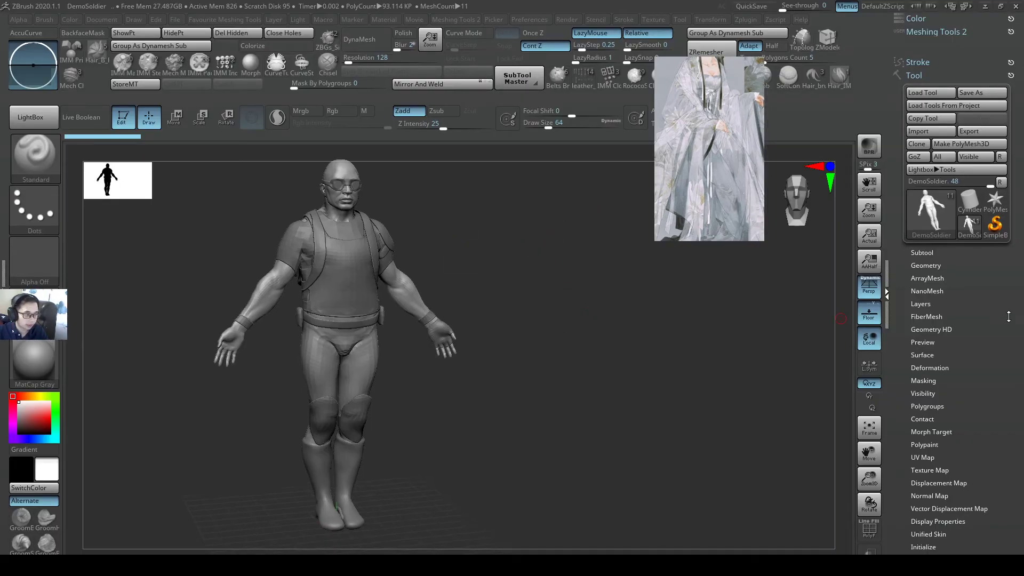
click(922, 252)
click(959, 309)
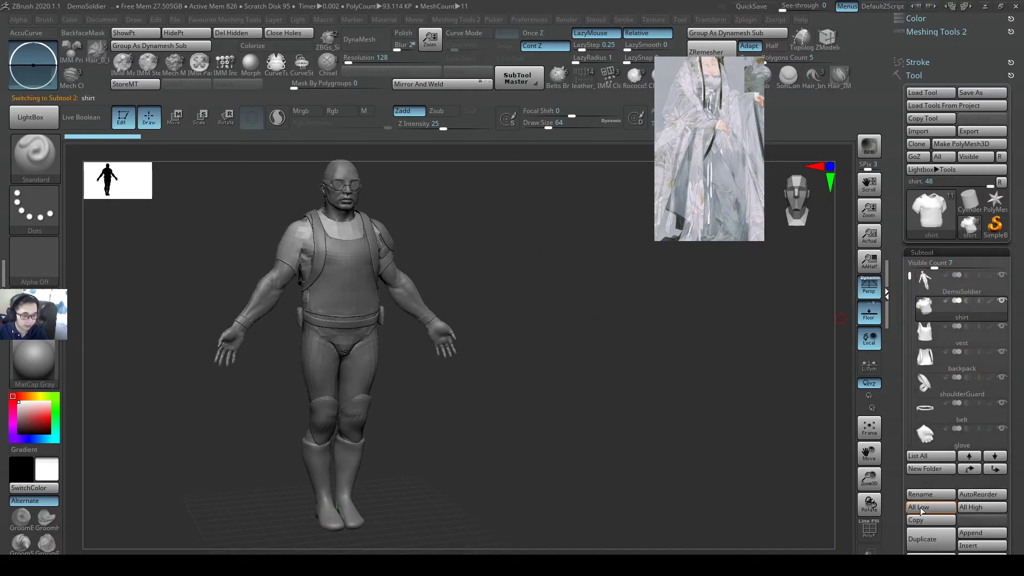
click(928, 313)
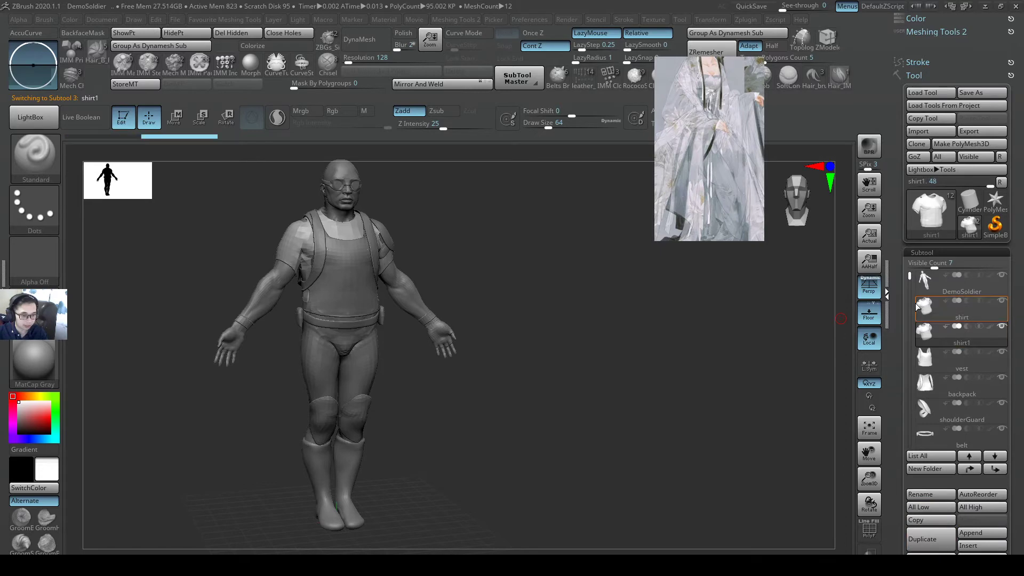
Start a mesh import for the shirt and copy the path of the MP_n_cloth scenes folder from File Explorer.
click(930, 132)
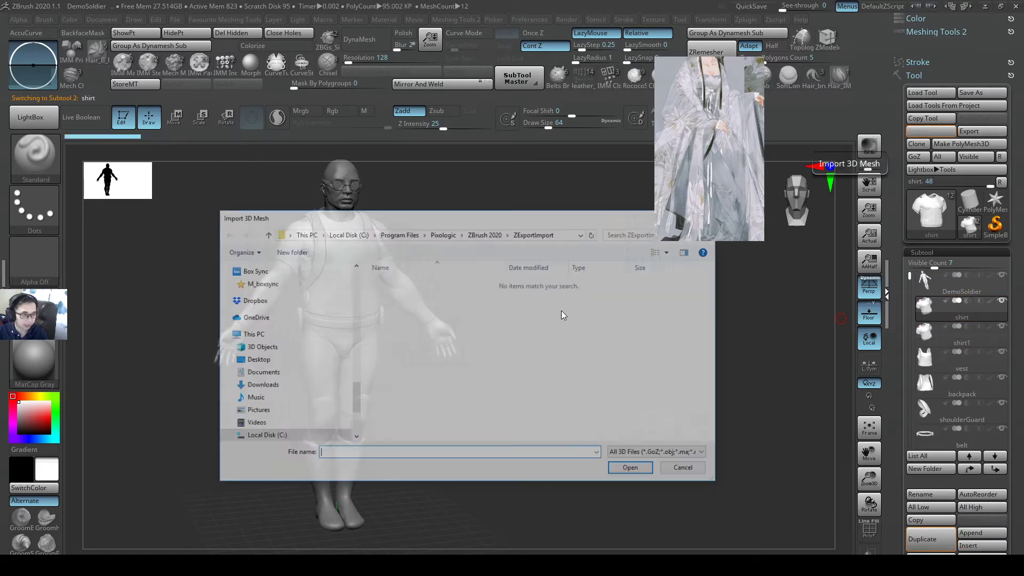
key(Escape)
key(super)
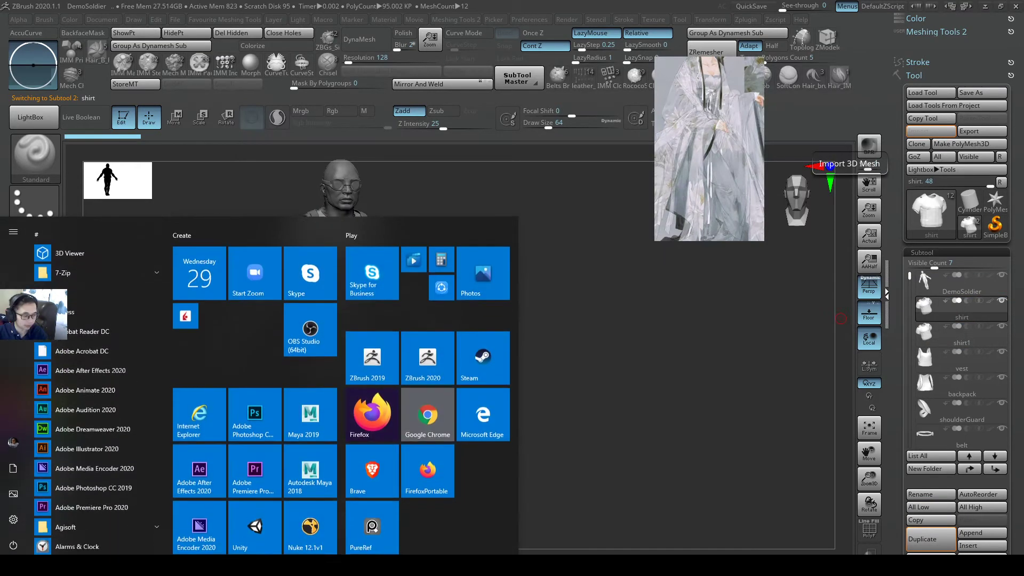
key(alt+Tab)
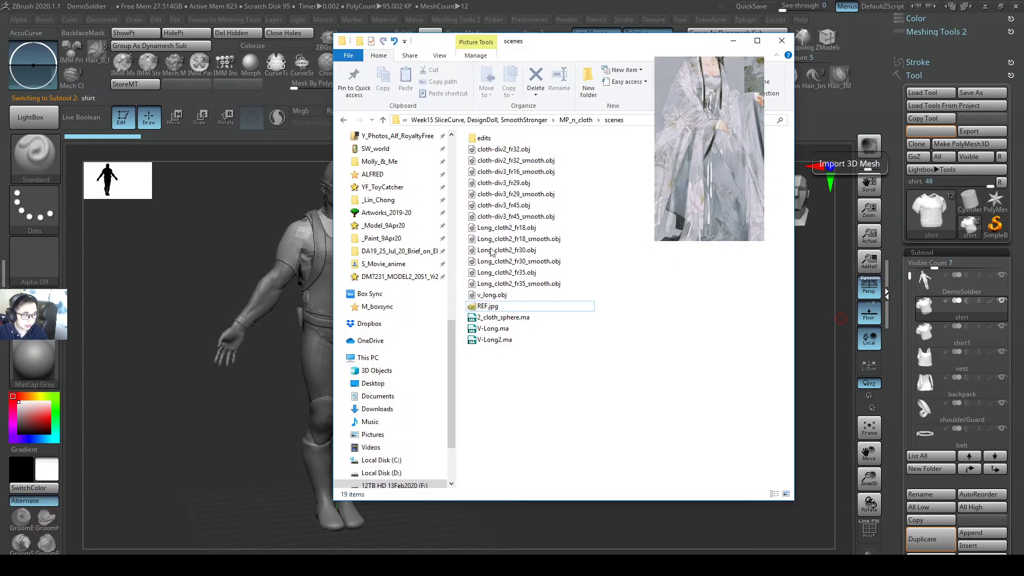
click(585, 239)
click(636, 121)
right_click(636, 121)
click(657, 152)
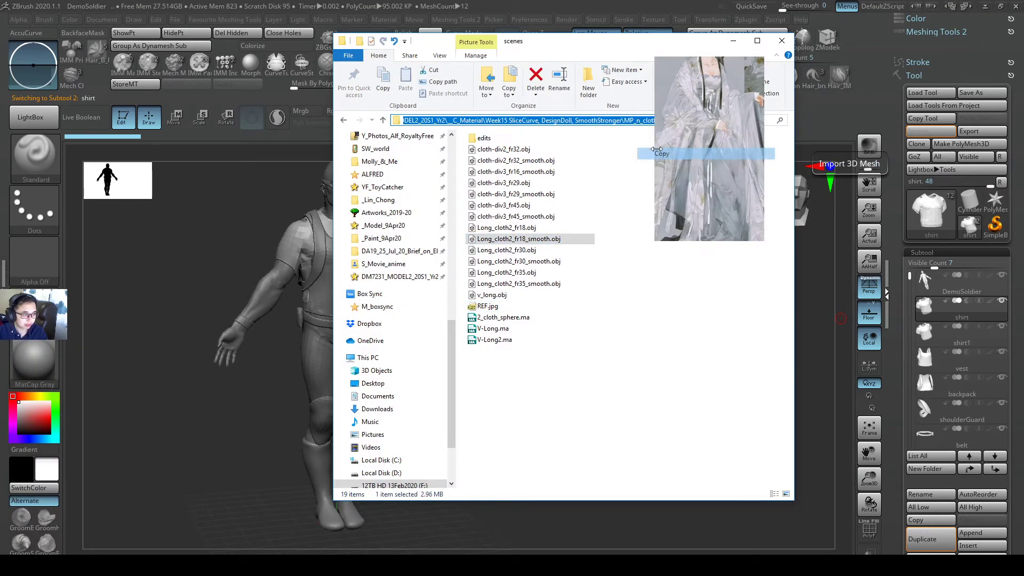
Import Long_cloth2_fr18_smooth.obj from the copied scenes folder path, replacing the shirt subtool's mesh.
key(alt+Tab)
key(alt+Tab)
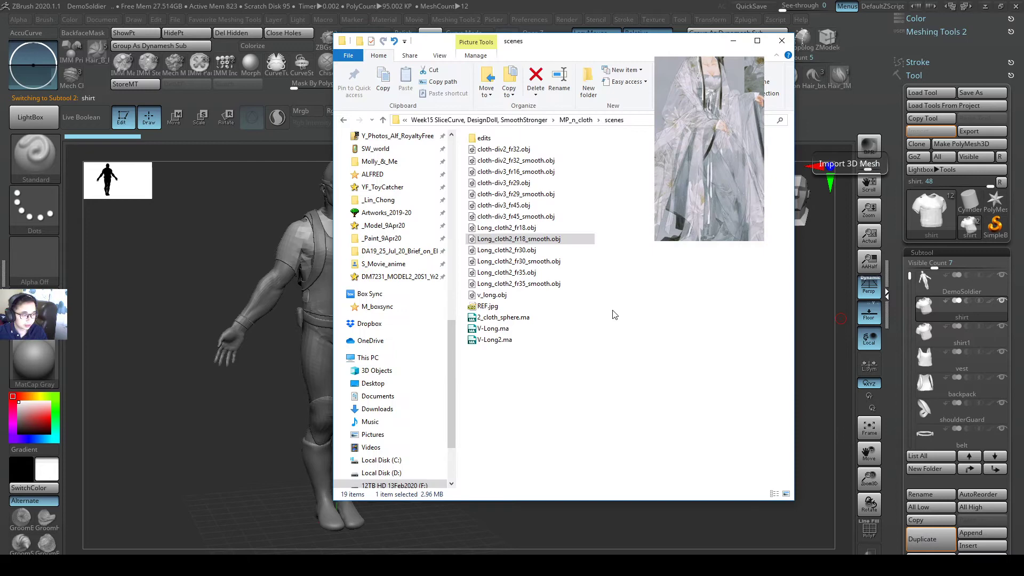
key(alt+Tab)
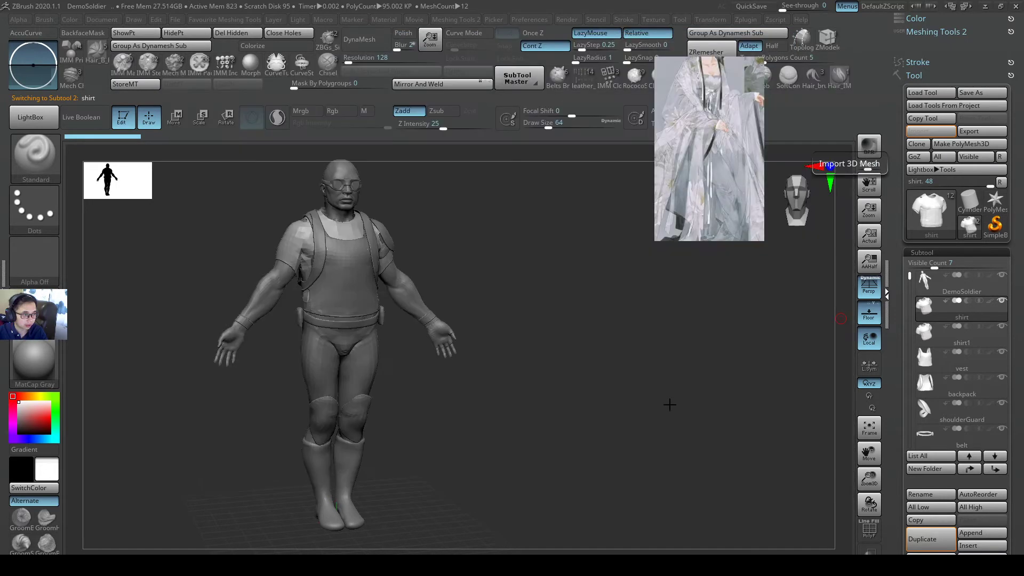
key(alt+Tab)
click(546, 134)
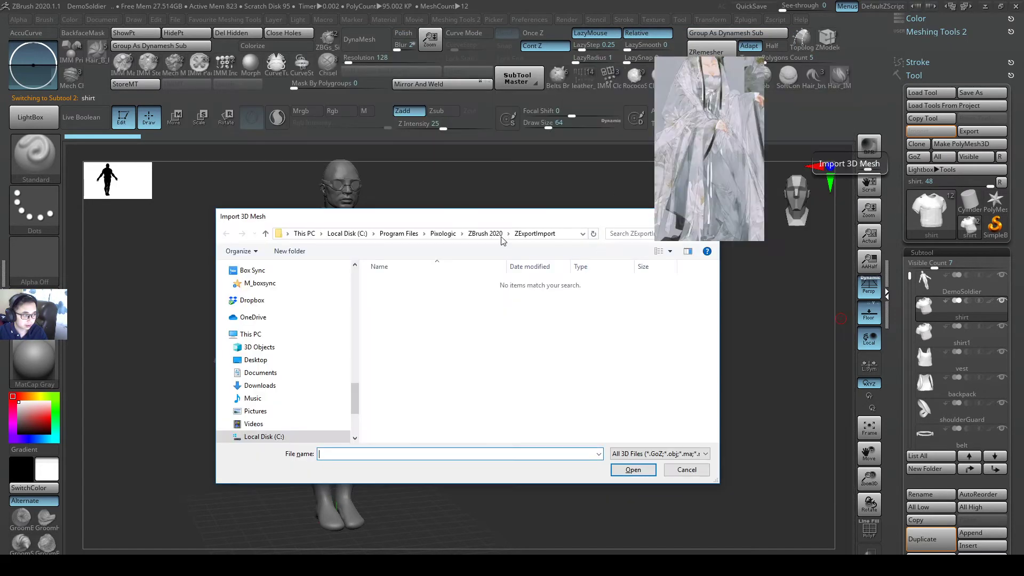
click(564, 236)
key(ctrl+v)
key(Return)
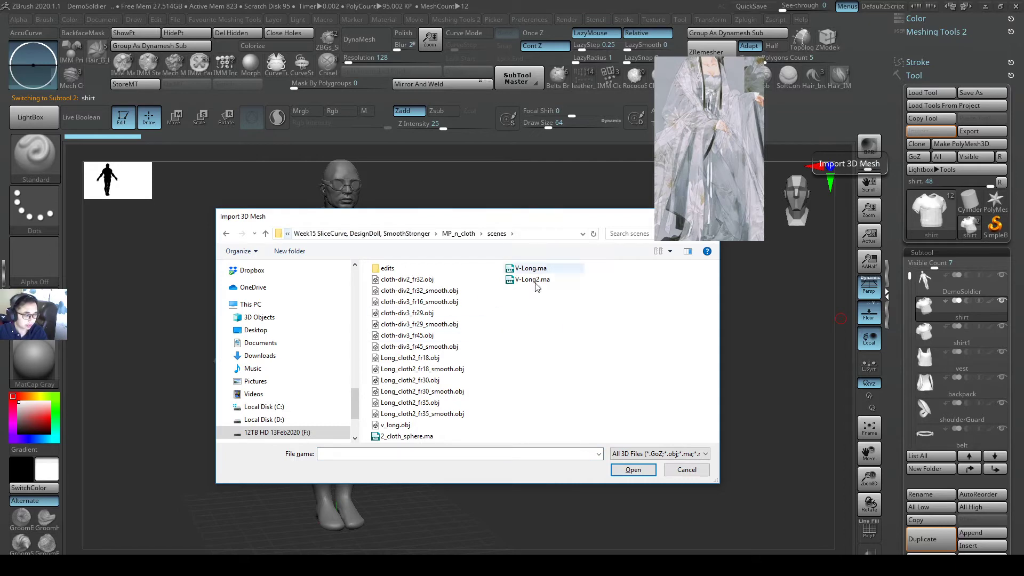
click(433, 369)
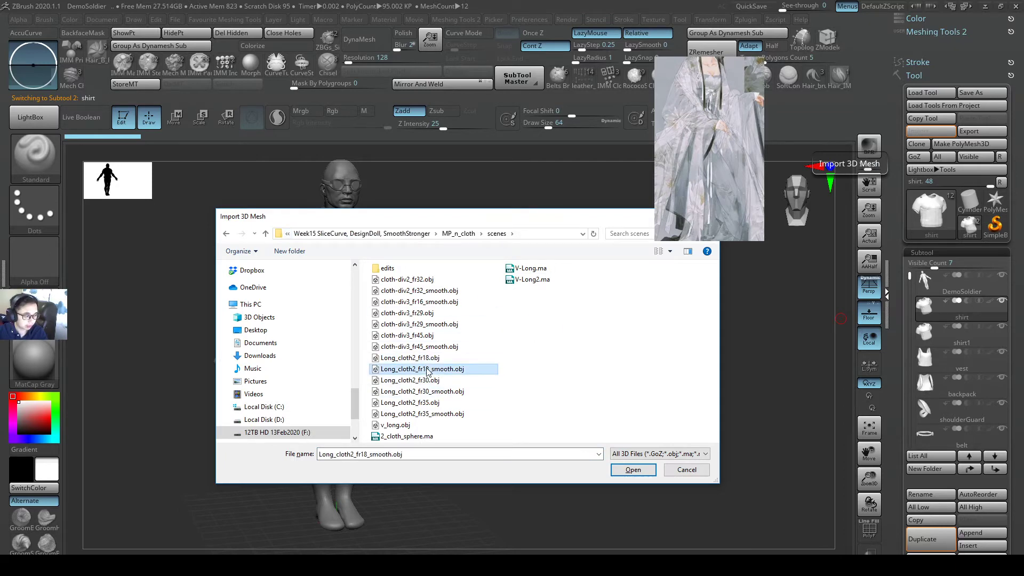
double_click(431, 370)
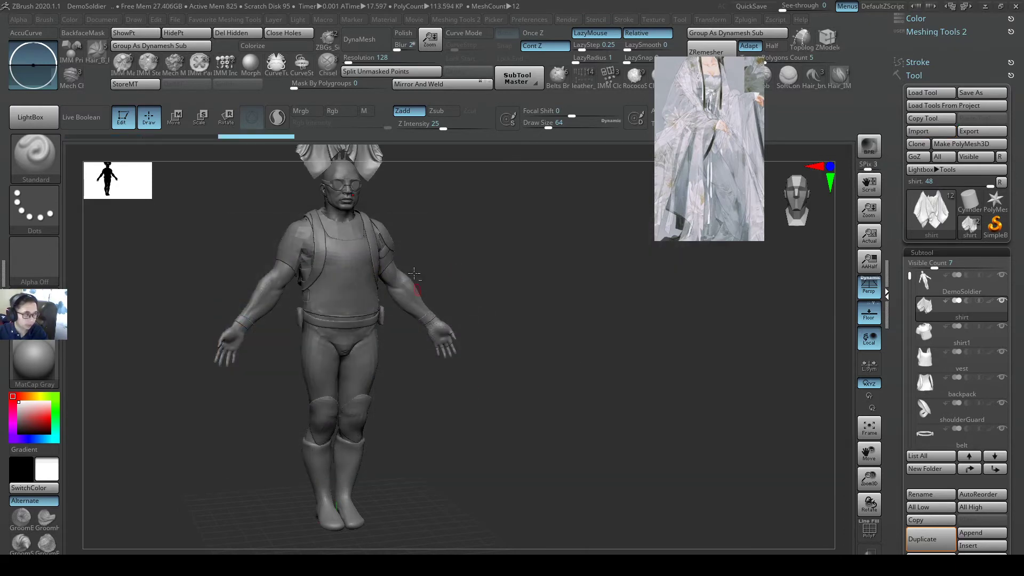
Centre the transform gizmo on the imported cloth, scale the cloth up, and lower it over the soldier's torso.
right_drag(516, 336, 537, 347)
alt+right_drag(442, 297, 488, 289)
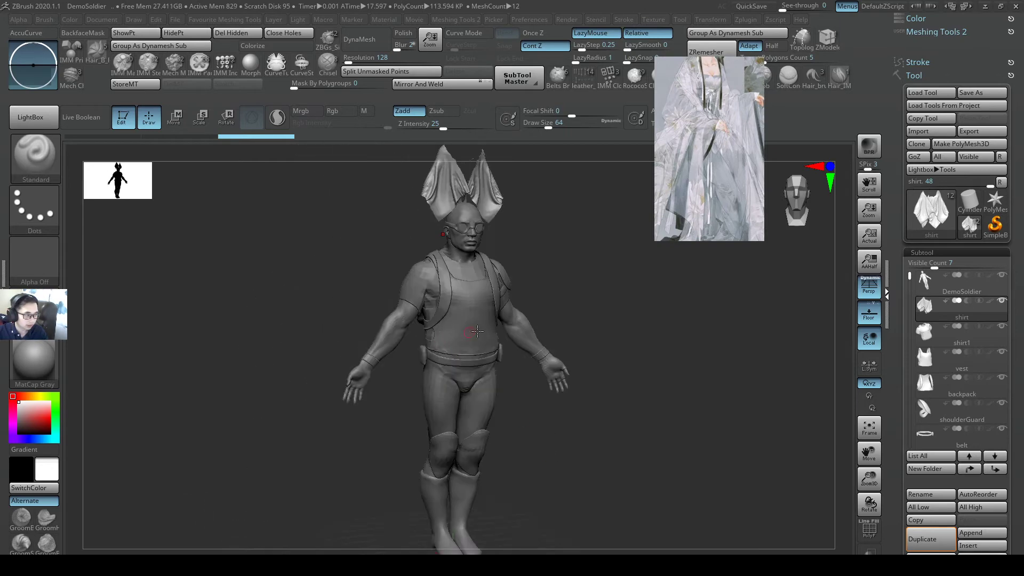
alt+right_drag(477, 331, 463, 371)
drag(499, 341, 528, 340)
key(w)
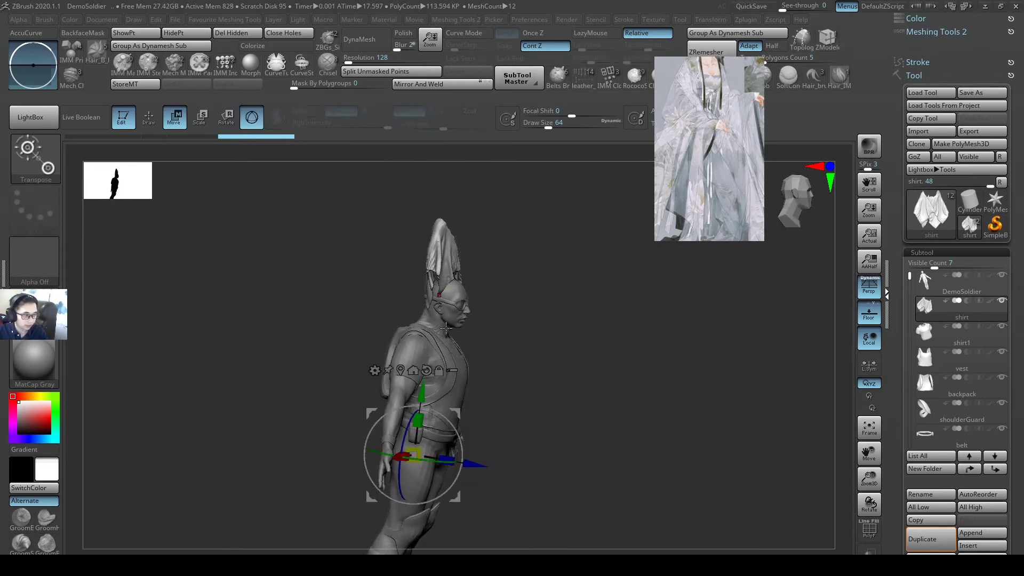
drag(418, 422, 450, 188)
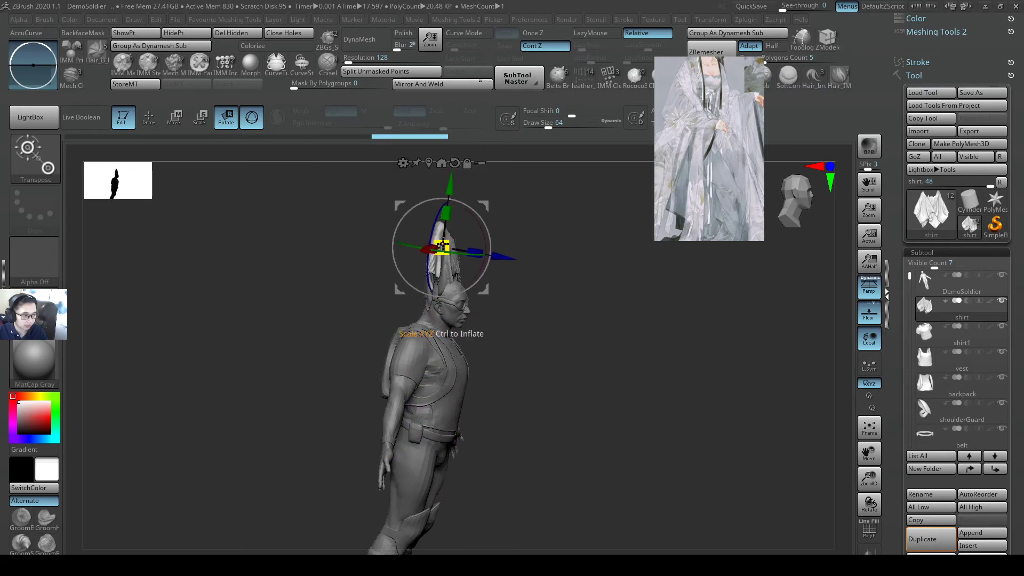
drag(442, 248, 534, 237)
drag(561, 412, 513, 402)
drag(418, 189, 418, 296)
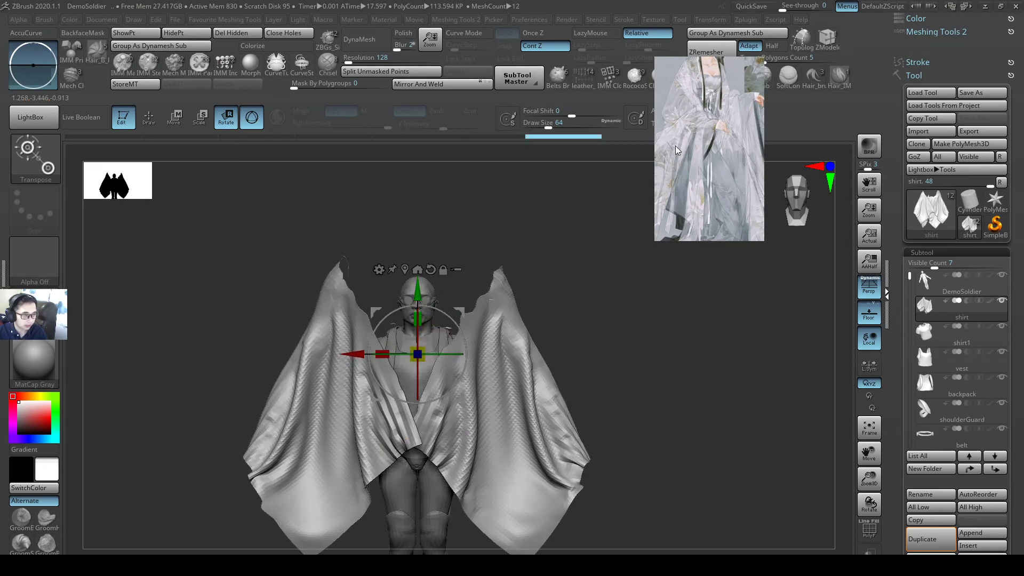
Scale the cloth down to fit the soldier's body and subdivide it once.
drag(525, 269, 392, 357)
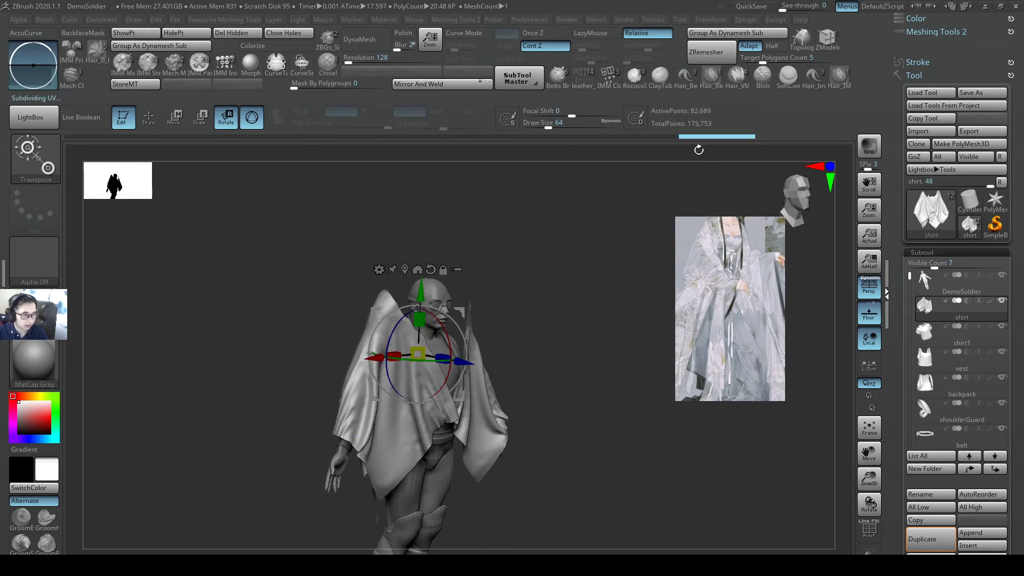
shift+right_drag(482, 319, 480, 368)
alt+right_drag(538, 415, 483, 373)
right_drag(576, 373, 483, 374)
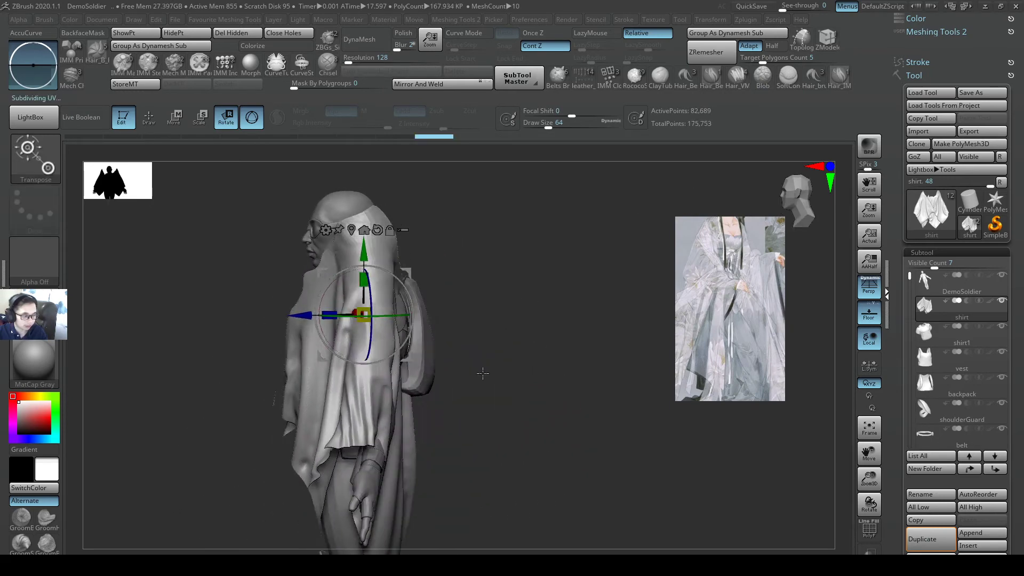
mouse_move(483, 374)
mouse_down()
mouse_move(508, 384)
mouse_move(546, 358)
mouse_up()
key(q)
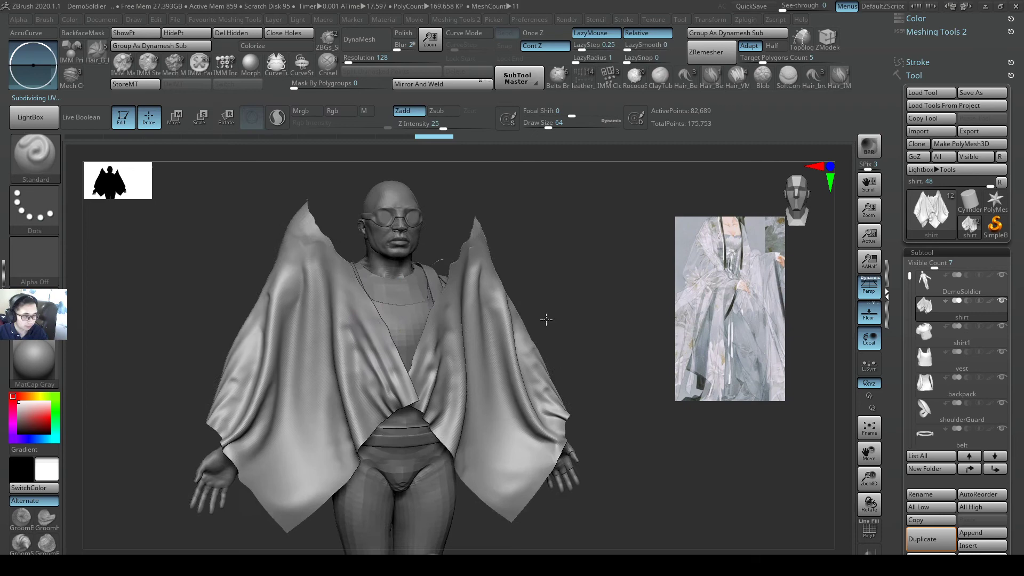
Move the cloth slightly backwards along its depth axis, judged from a side view of the soldier.
drag(546, 319, 472, 340)
right_drag(381, 415, 407, 391)
drag(407, 392, 411, 389)
key(w)
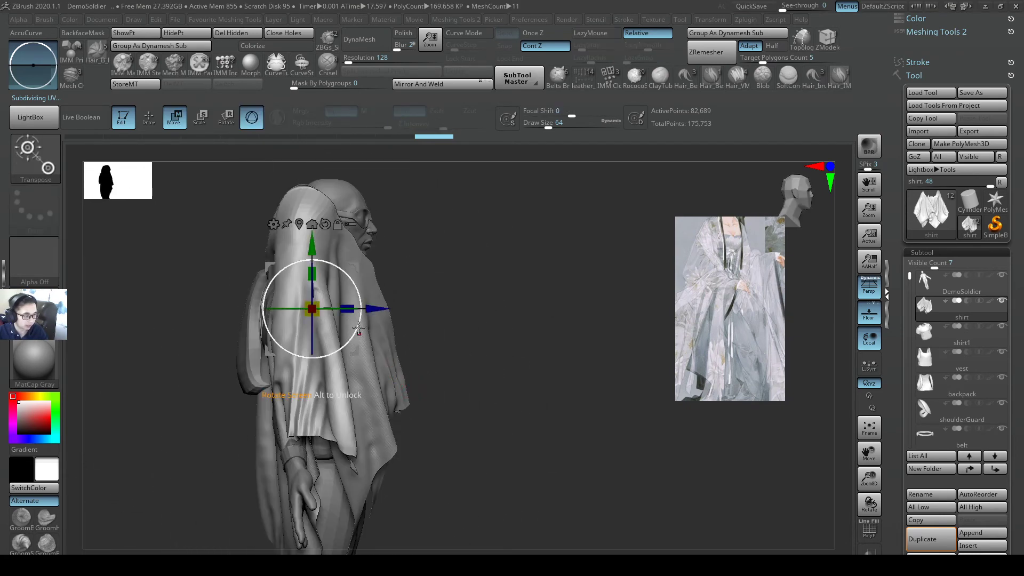
drag(371, 309, 351, 309)
drag(440, 375, 388, 387)
Enlarge the SnakeHook brush to draw size 856 and bring the cloth's front forward over the chest.
key(q)
key(s)
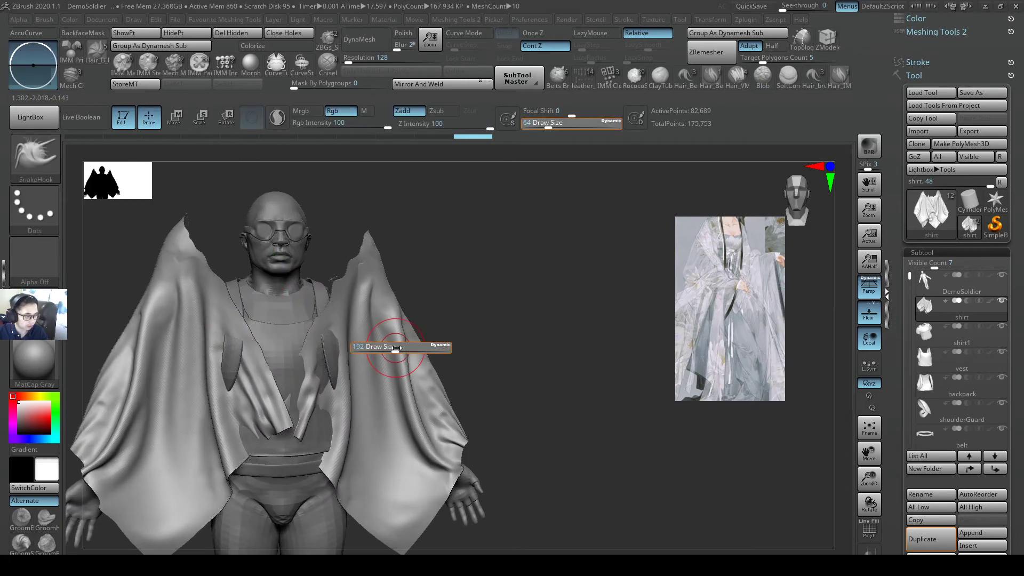
drag(396, 348, 401, 348)
right_drag(401, 348, 422, 364)
key(s)
drag(422, 364, 432, 364)
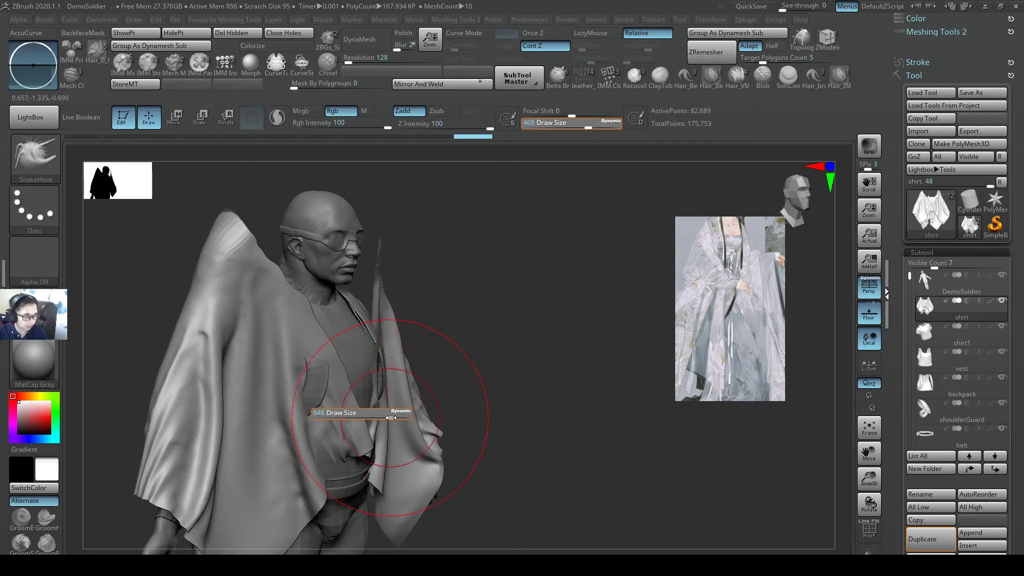
drag(393, 416, 400, 418)
mouse_move(438, 424)
right_down()
mouse_move(393, 429)
mouse_move(454, 425)
right_up()
drag(454, 425, 461, 427)
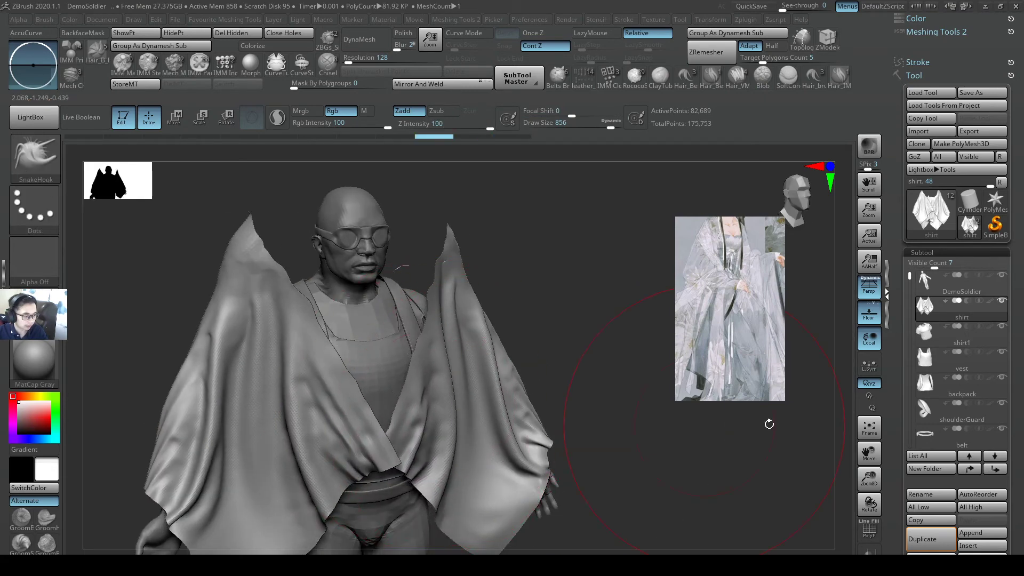
drag(767, 421, 366, 248)
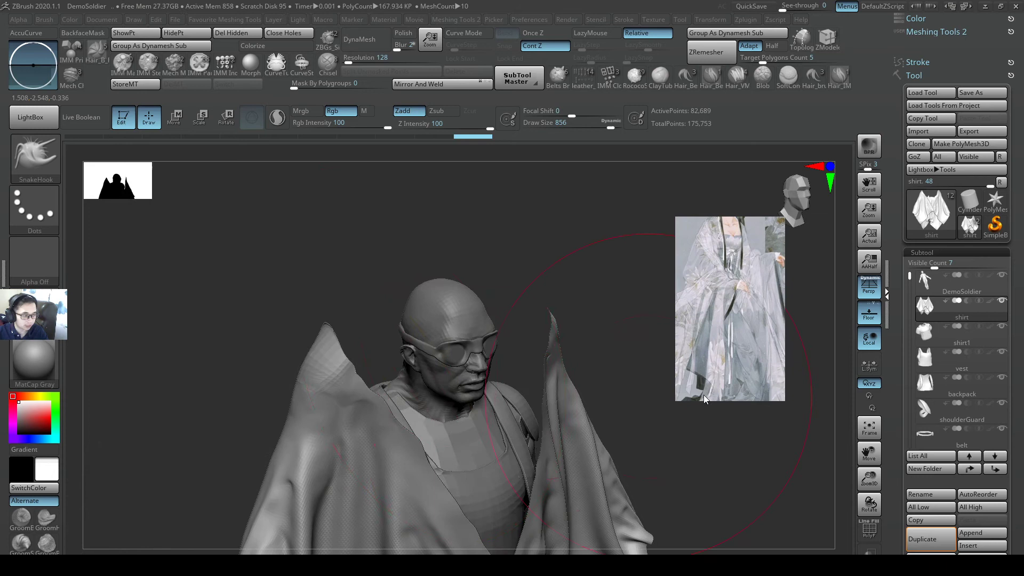
Enable double-sided display for the cloth in its display properties.
click(949, 253)
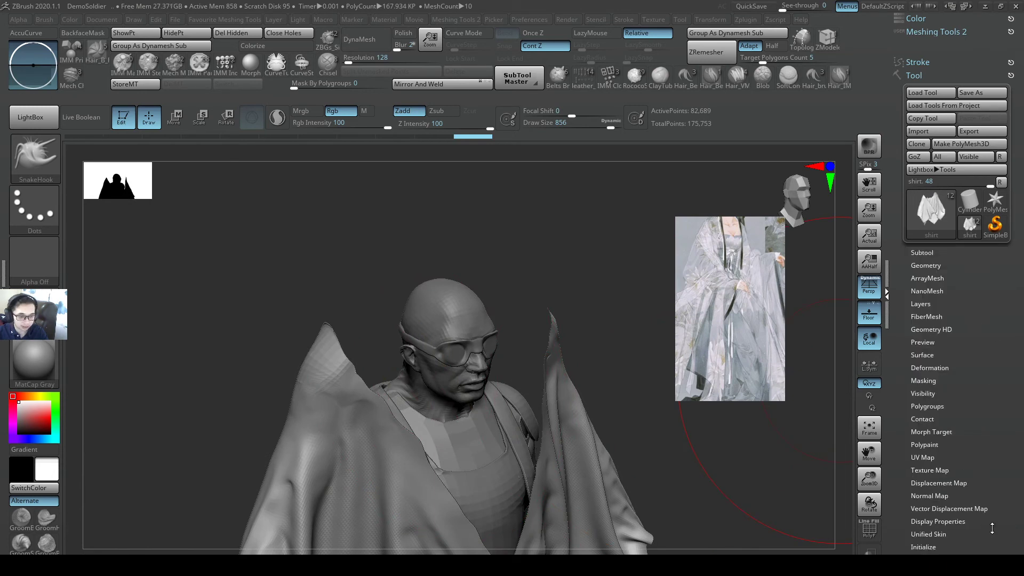
drag(992, 528, 996, 486)
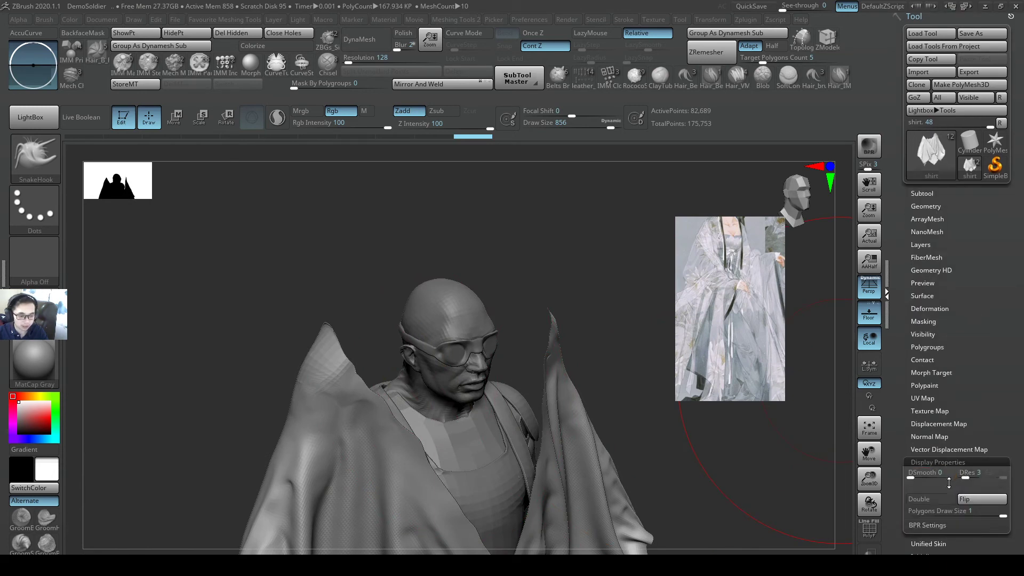
click(936, 503)
drag(497, 288, 483, 360)
ctrl+right_drag(483, 360, 429, 308)
drag(429, 308, 447, 323)
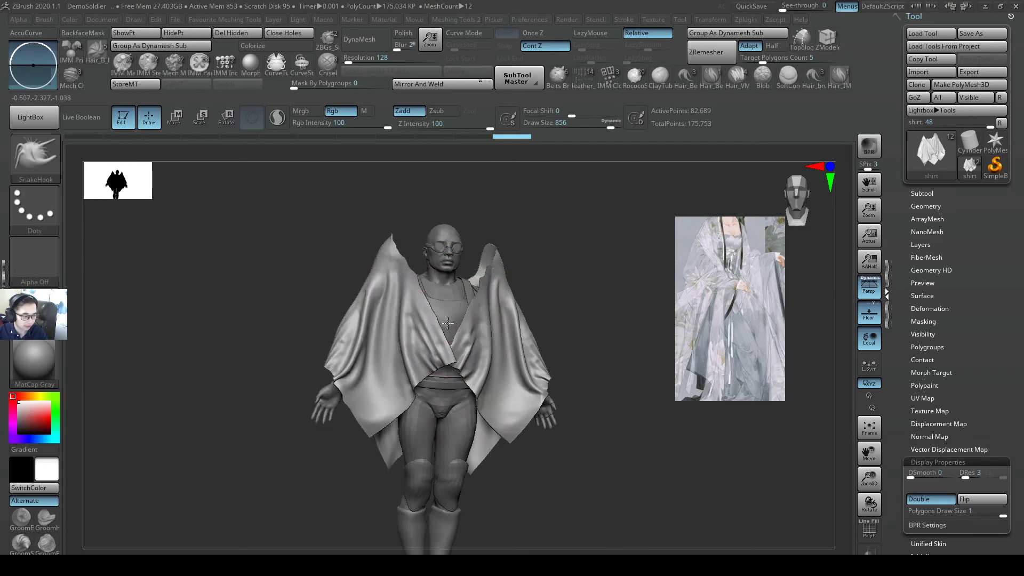
Turn off dynamic brush sizing and pull the cloth's shoulders and sleeves inwards with SnakeHook at draw size 293.
drag(391, 270, 618, 151)
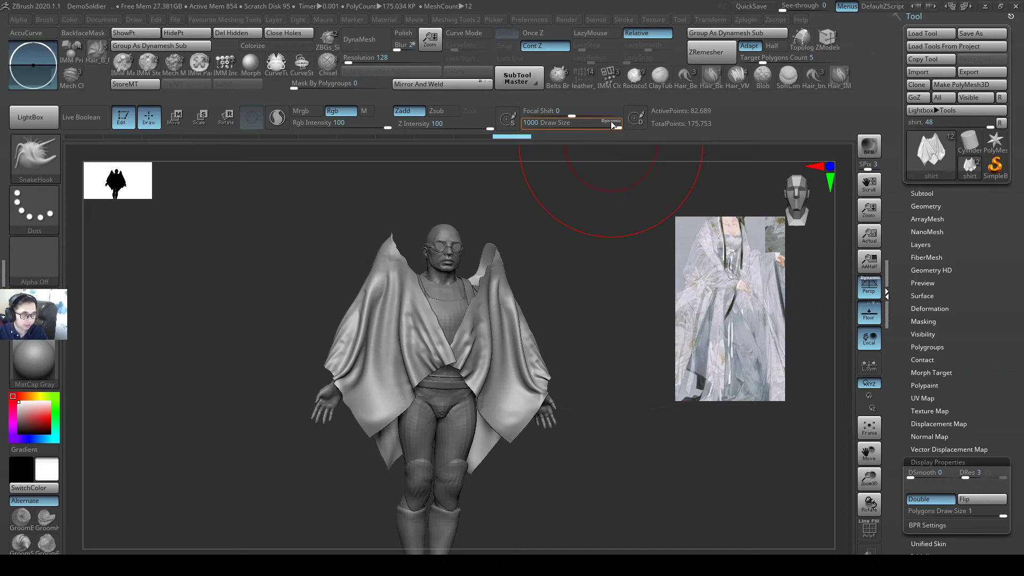
key(Return)
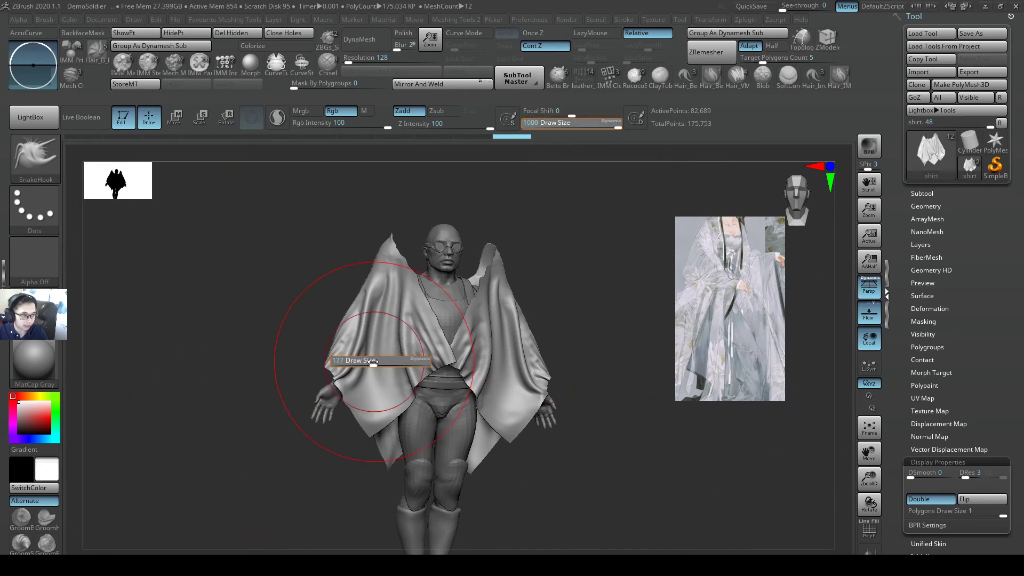
key(s)
drag(372, 298, 354, 299)
drag(372, 299, 392, 311)
drag(363, 400, 351, 408)
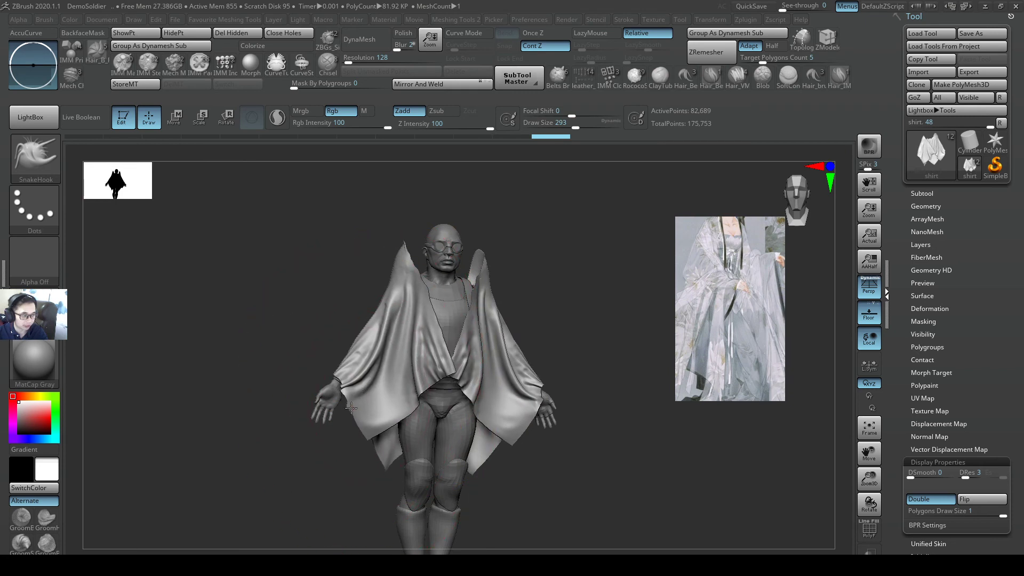
Set the draw size to 187 and pull the cloth's shoulder peaks in towards the neck.
text(s)
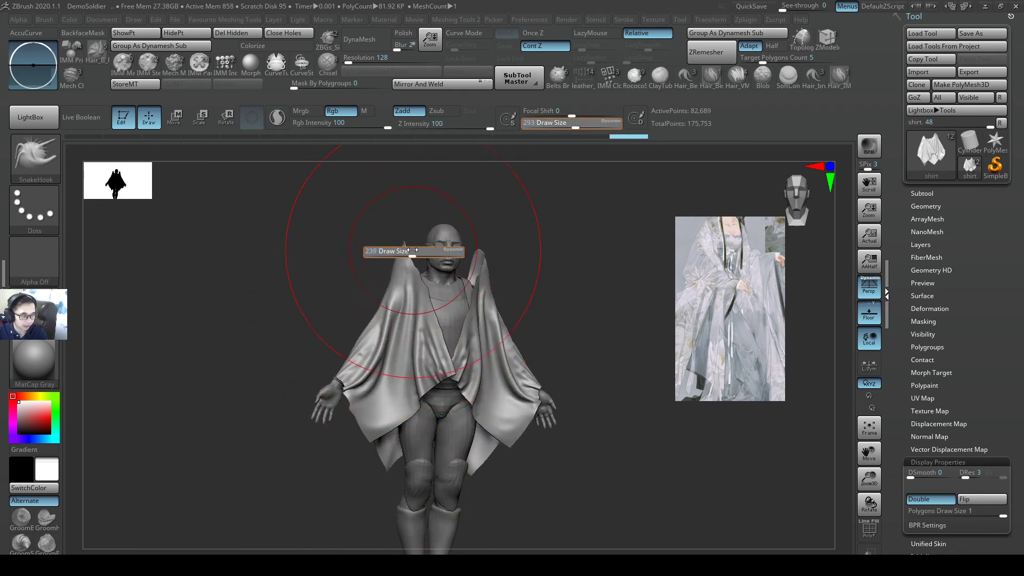
text(187)
key(Return)
drag(407, 248, 415, 251)
drag(386, 322, 393, 313)
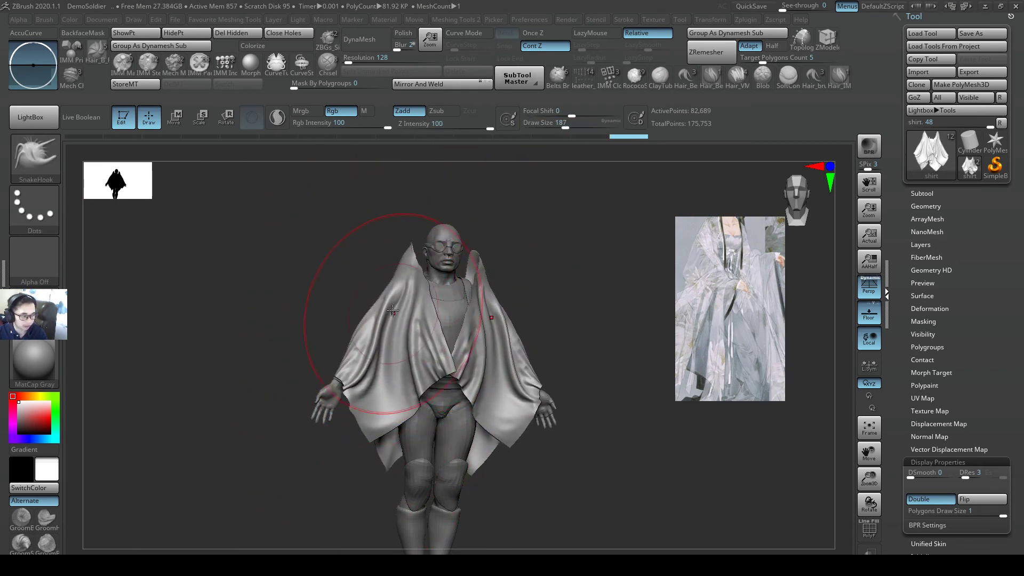
drag(403, 267, 413, 260)
drag(599, 333, 509, 359)
Set the draw size to 223 and toggle dynamic brush sizing.
key(s)
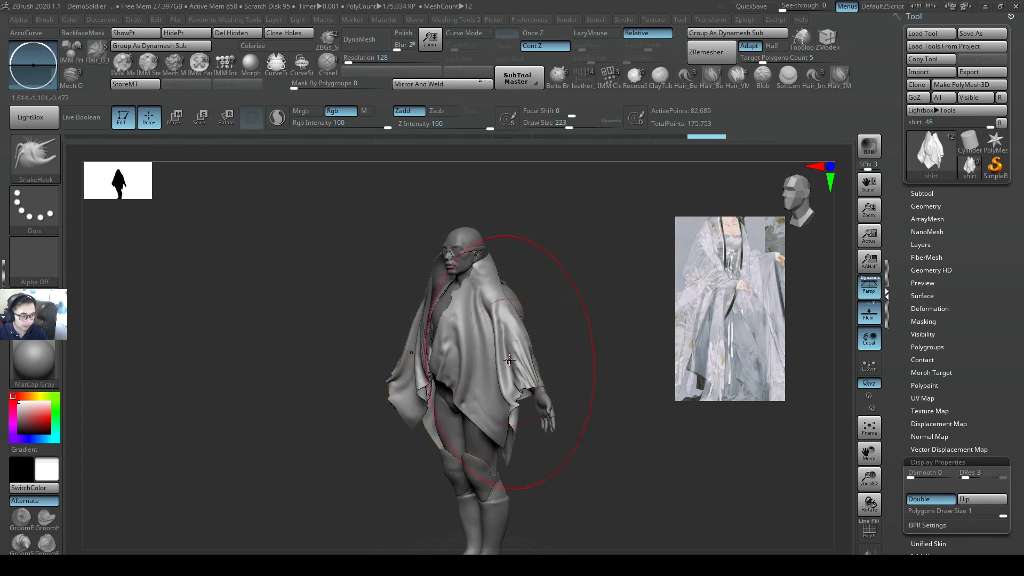
click(611, 123)
click(612, 121)
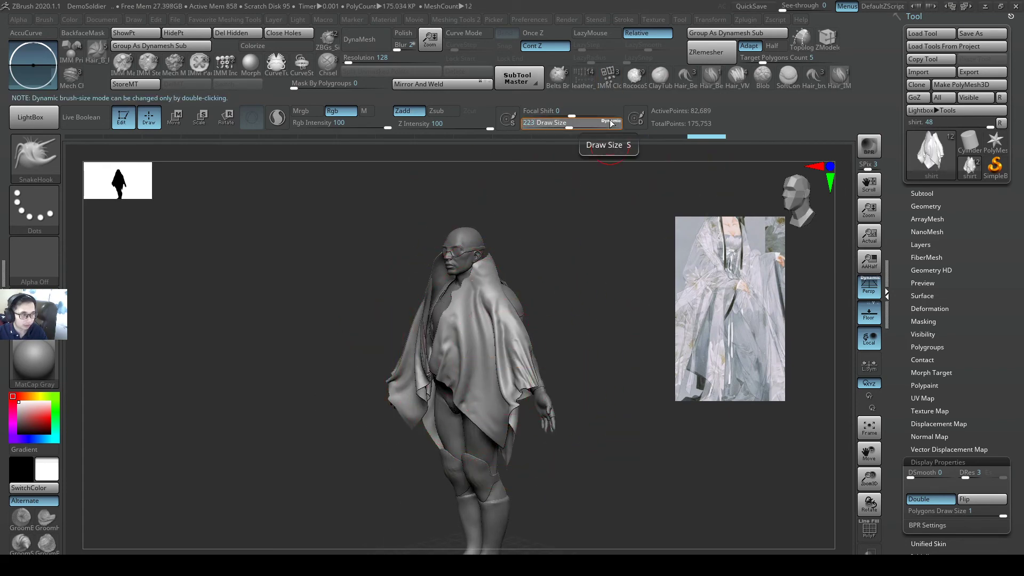
Set the draw size to 163 and reshape the cloth's lower hem and sleeve edge with SnakeHook.
shift+drag(533, 320, 586, 324)
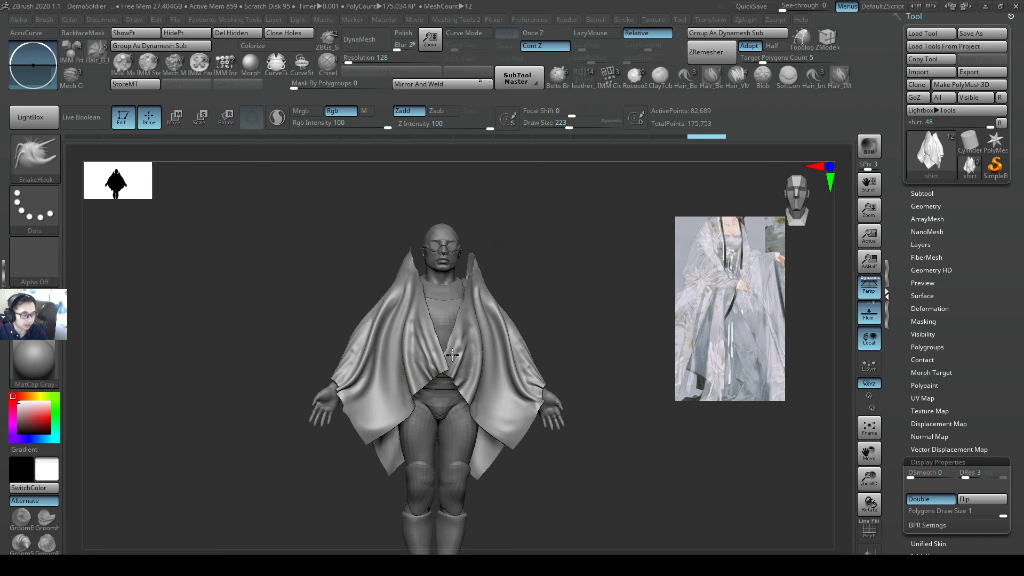
mouse_move(452, 355)
right_down()
mouse_move(509, 306)
mouse_move(568, 459)
mouse_move(482, 425)
right_up()
drag(482, 426, 488, 439)
mouse_move(487, 438)
right_down()
mouse_move(525, 437)
mouse_move(502, 435)
right_up()
key(s)
drag(503, 435, 495, 436)
drag(526, 400, 507, 384)
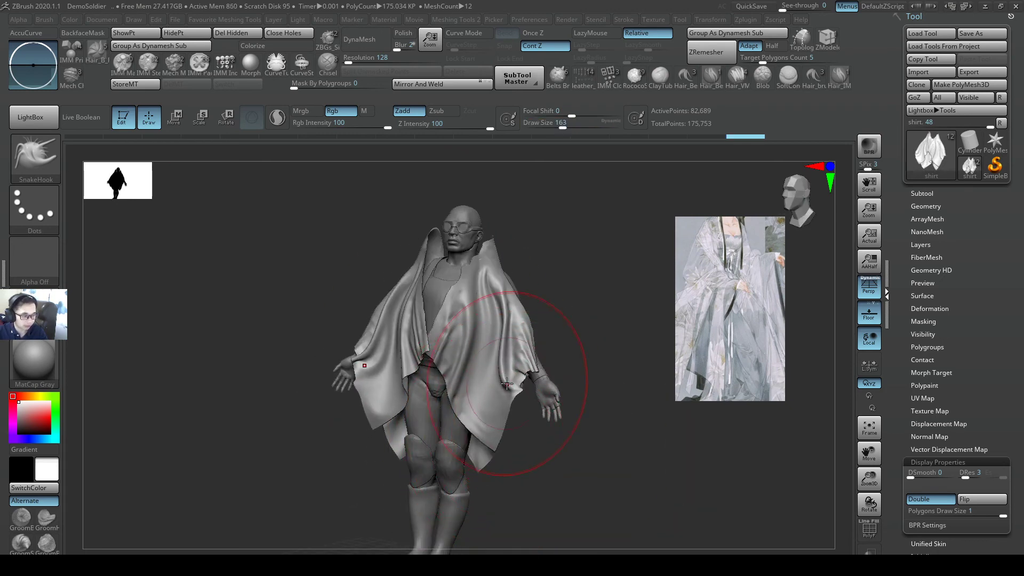
Set the draw size to 44 and pull the cloth's lower front hem with SnakeHook.
right_drag(507, 384, 543, 320)
click(615, 122)
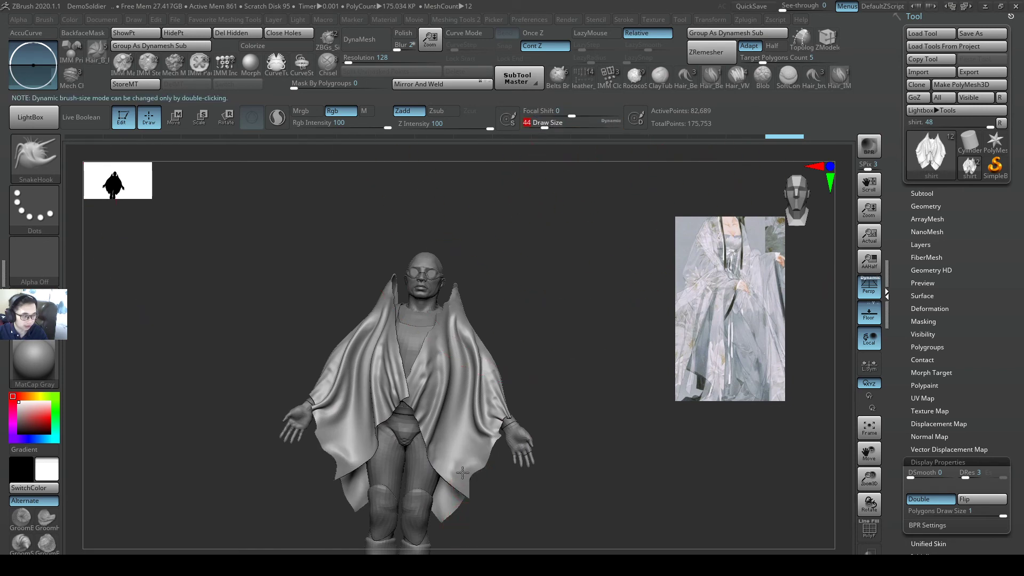
drag(462, 472, 473, 472)
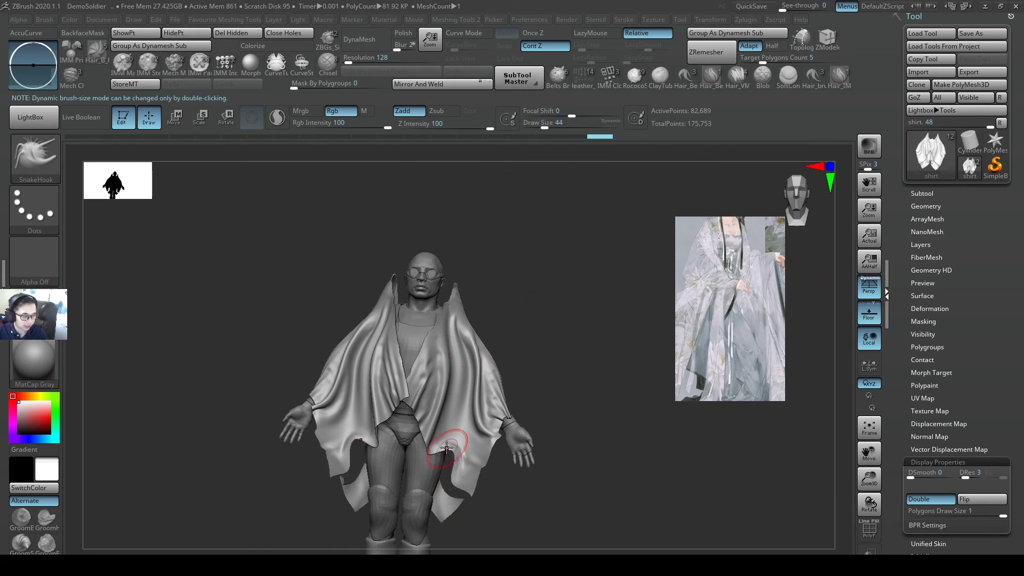
mouse_move(469, 442)
right_down()
mouse_move(423, 454)
mouse_move(475, 429)
mouse_move(451, 462)
right_up()
Set the draw size to 132 and adjust the cloth's lower front hem with SnakeHook.
key(s)
drag(530, 442, 544, 442)
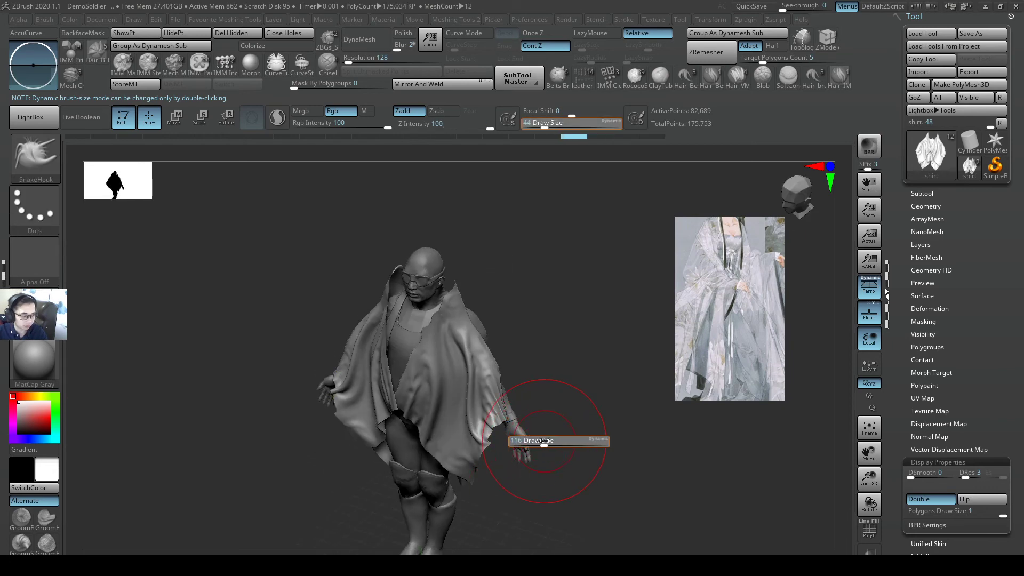
shift+right_drag(548, 443, 560, 411)
right_drag(495, 444, 494, 429)
drag(450, 467, 449, 464)
mouse_move(449, 464)
right_down()
mouse_move(435, 448)
mouse_move(469, 400)
mouse_move(522, 397)
mouse_move(554, 413)
mouse_move(512, 411)
mouse_move(549, 408)
mouse_move(581, 424)
mouse_move(588, 343)
mouse_move(556, 365)
right_up()
Set the SnakeHook draw size to 149.
key(s)
drag(556, 366, 558, 365)
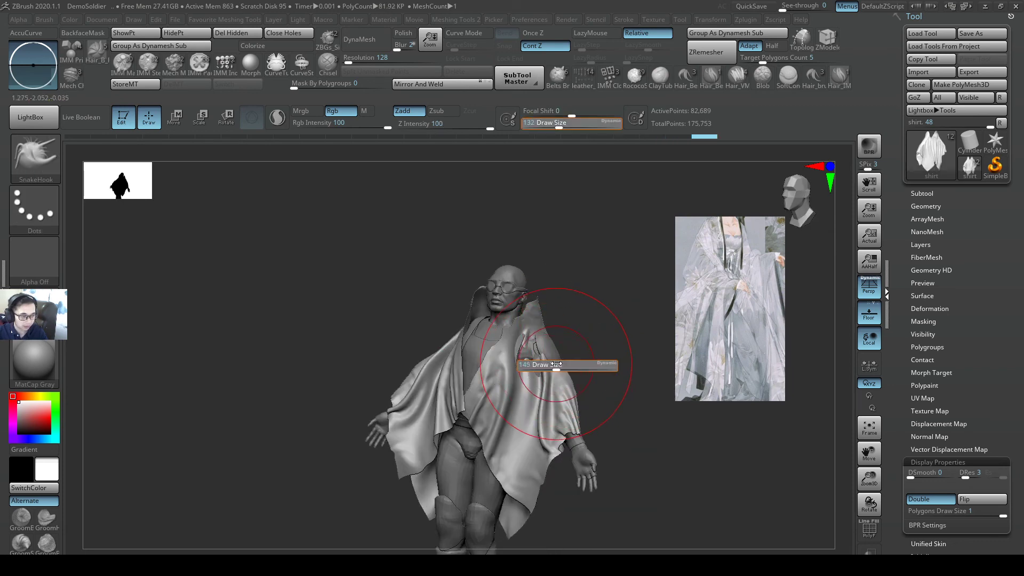
mouse_move(558, 365)
right_down()
mouse_move(543, 355)
mouse_move(592, 392)
right_up()
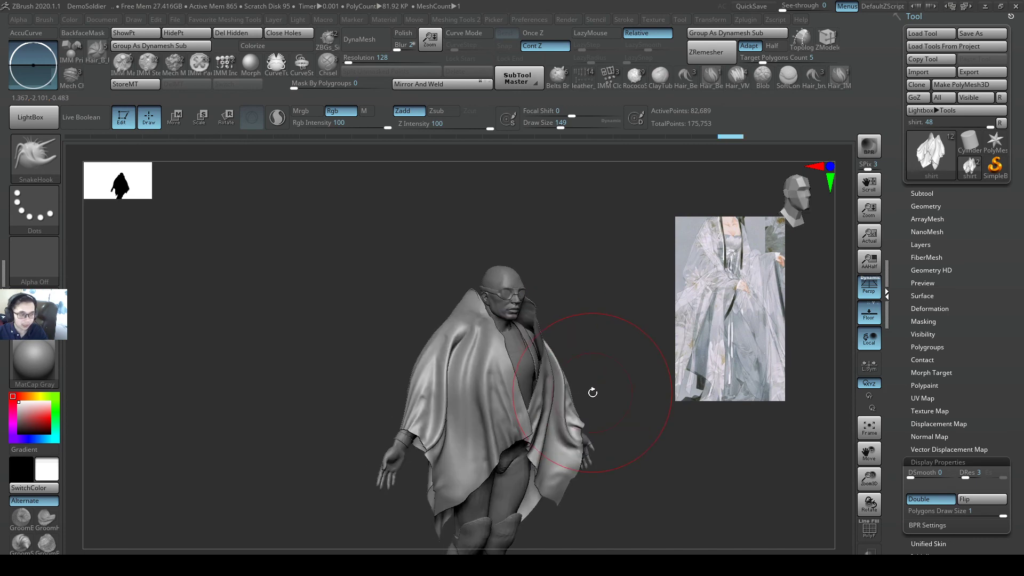
Switch to Maya and select pPlane2, the long cloth draped over the figure at the end of the row.
key(alt+Tab)
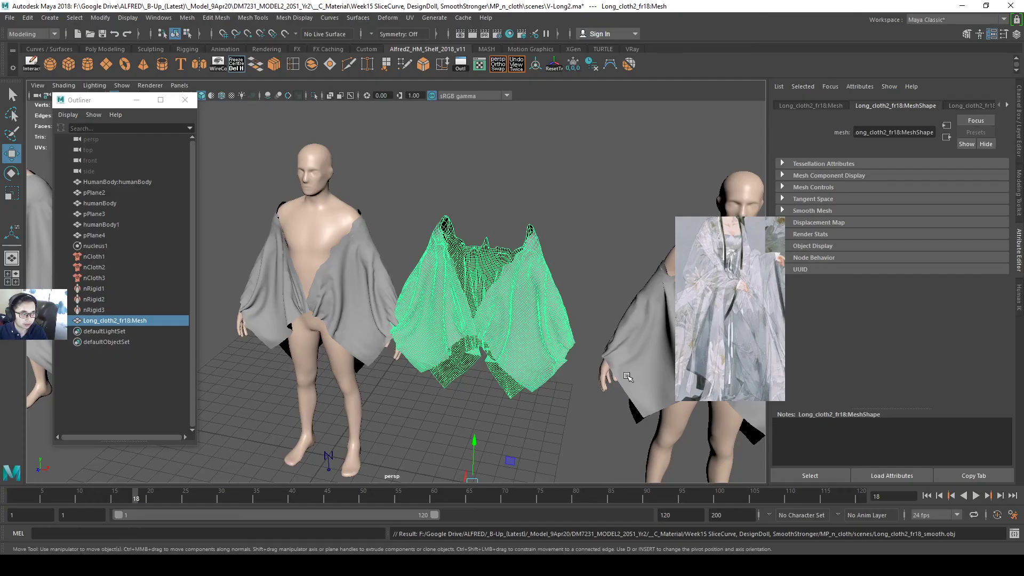
scroll(576, 253, down, 5)
alt+drag(462, 264, 547, 270)
click(505, 270)
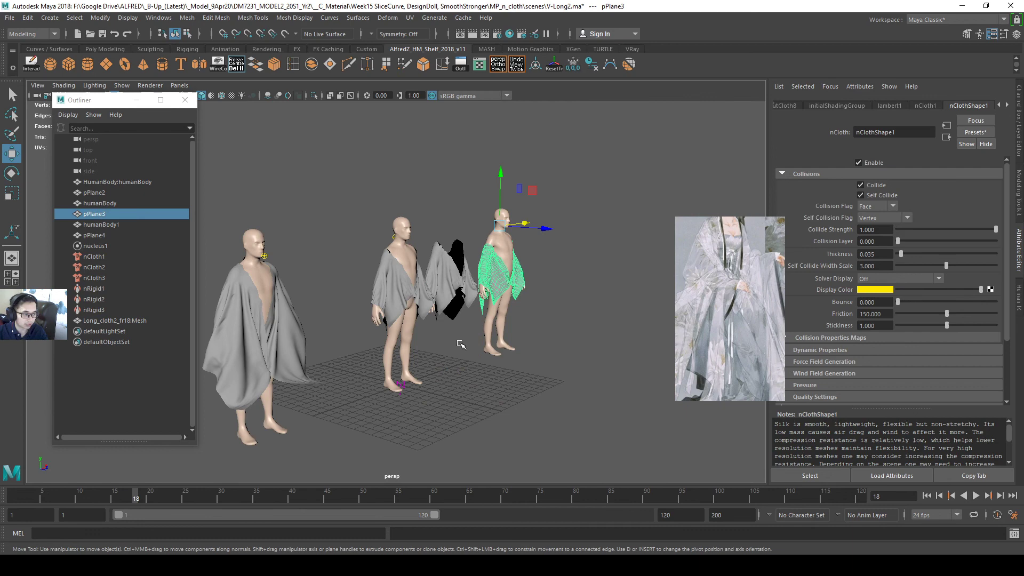
alt+middle_drag(315, 352, 379, 339)
alt+drag(379, 339, 346, 341)
click(318, 356)
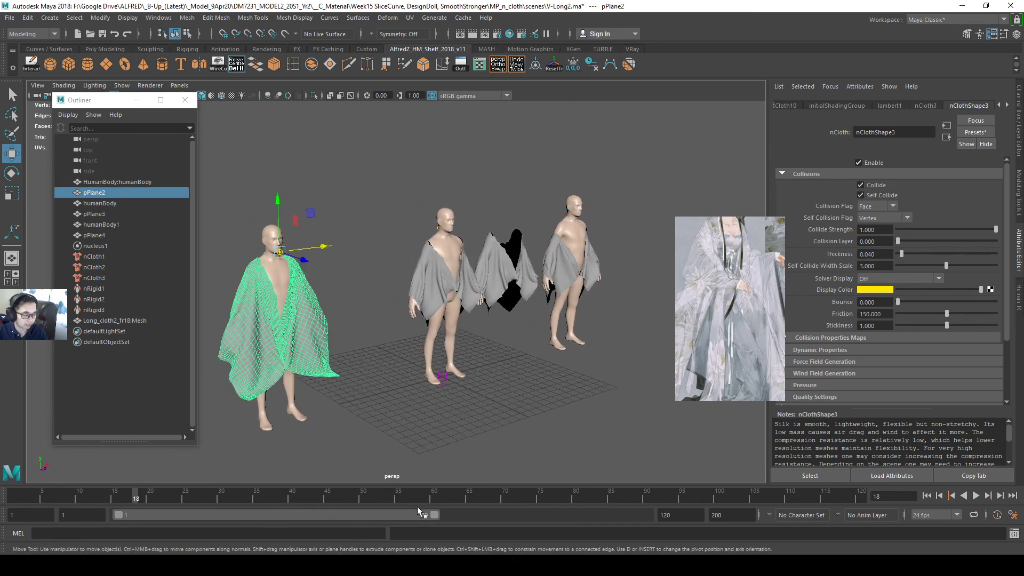
Try to jump the cloth simulation to frame 44, and move the timeline back to frame 15.
click(320, 496)
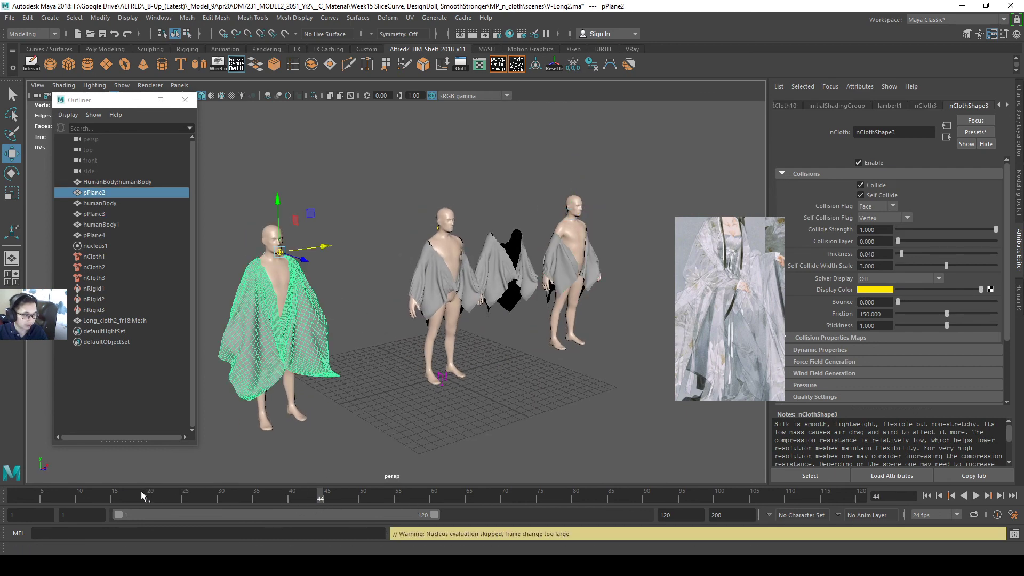
drag(141, 491, 112, 496)
alt+middle_drag(418, 330, 555, 332)
alt+drag(555, 331, 488, 373)
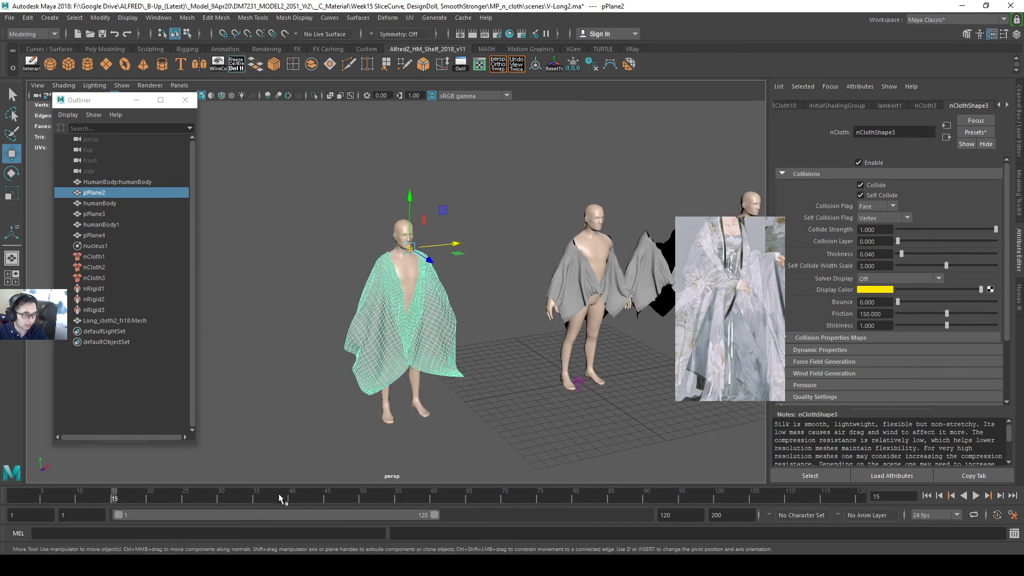
Rewind the timeline to its first frames to reset the cloth planes, and play the nCloth simulation.
drag(45, 497, 14, 496)
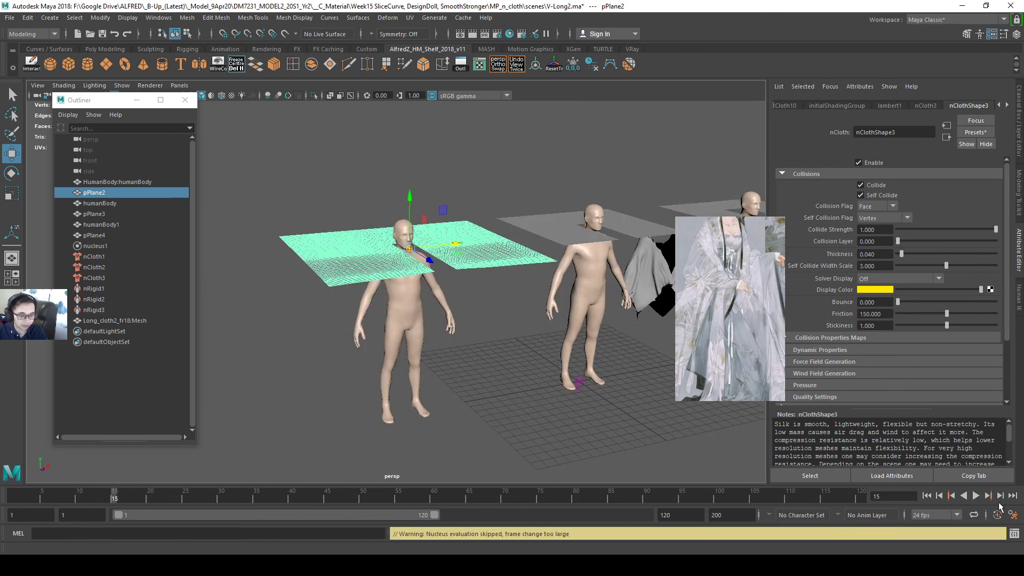
click(975, 495)
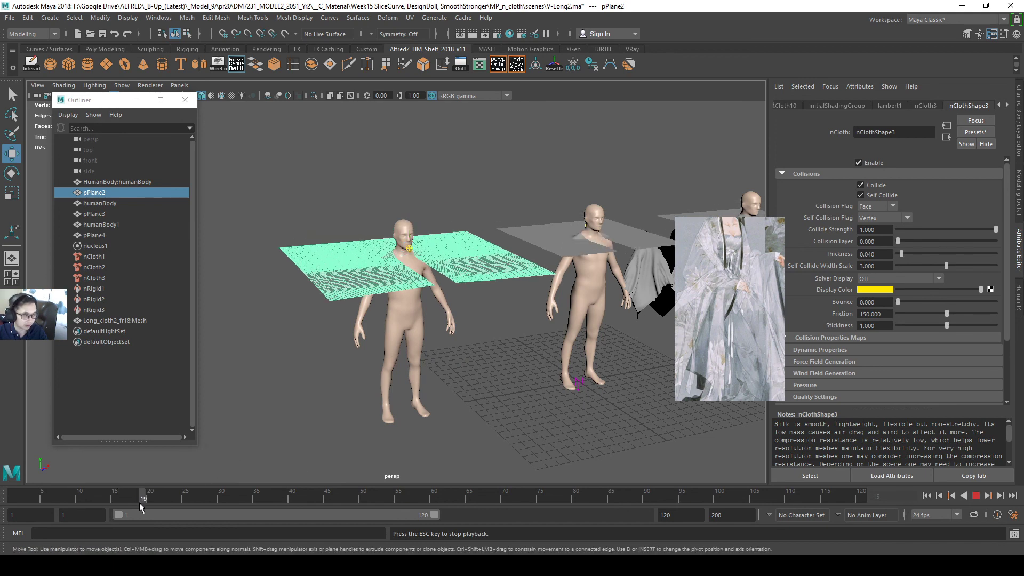
click(28, 493)
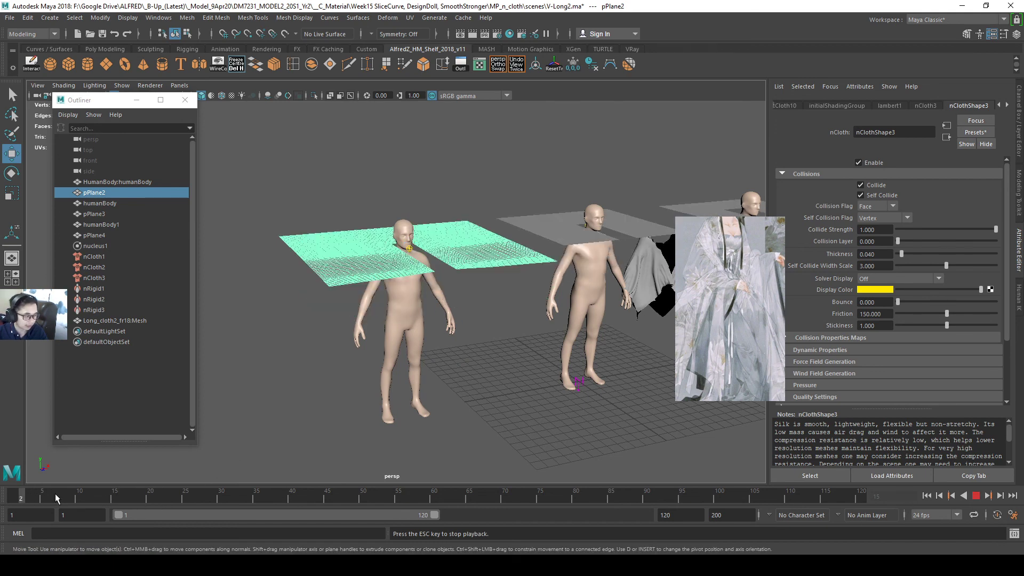